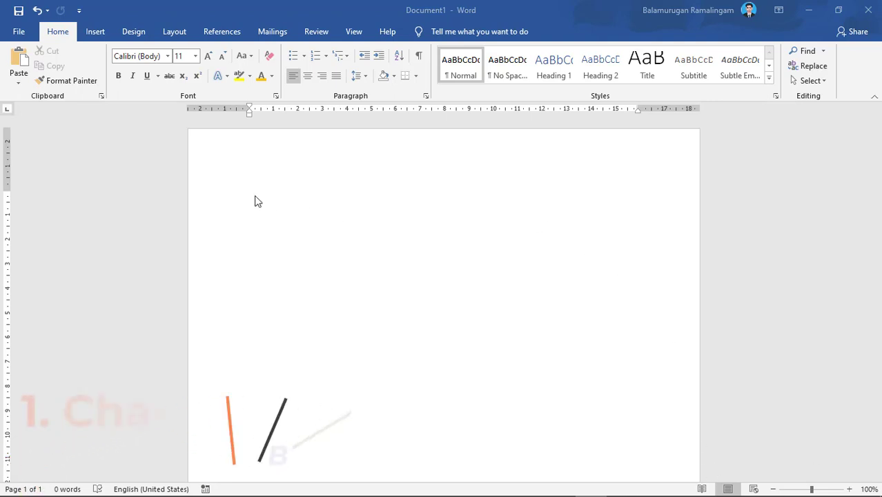
# - Write a sentence beginning "His name is" followed by the man's name in lowercase, and start a new paragraph
pyautogui.write('His nam')
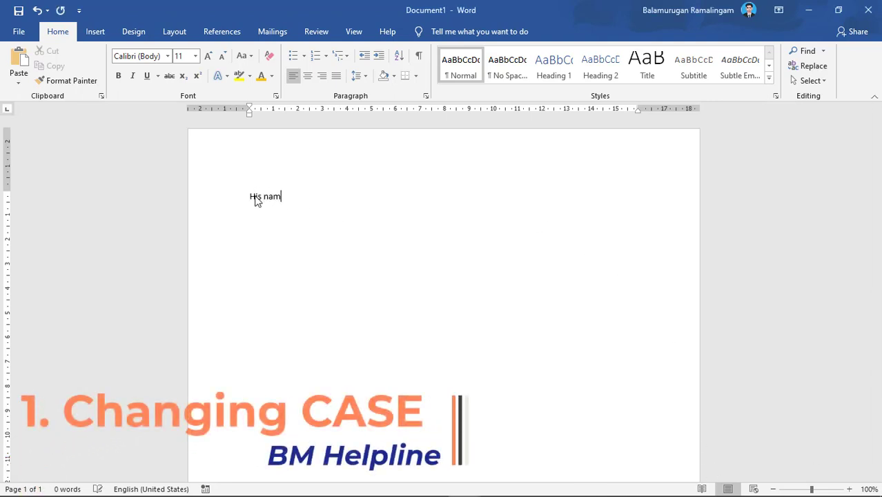
pyautogui.write('e  is ravichandran')
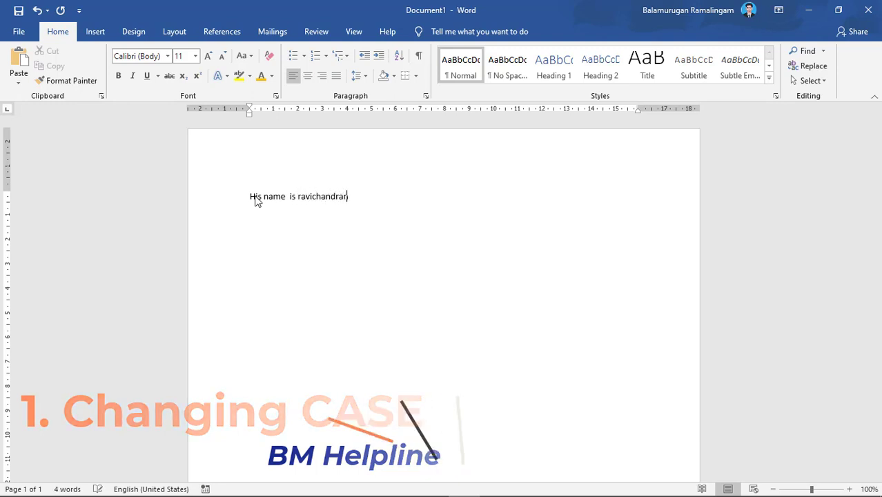
pyautogui.press('Return')
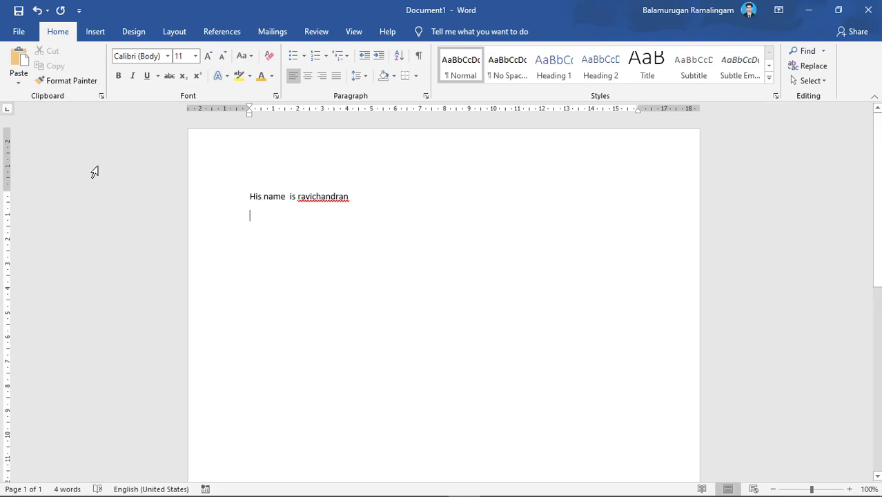
# - Try replacing the name's lowercase first letter with a capital R, and undo the replacement
pyautogui.click(298, 197)
pyautogui.press('Delete')
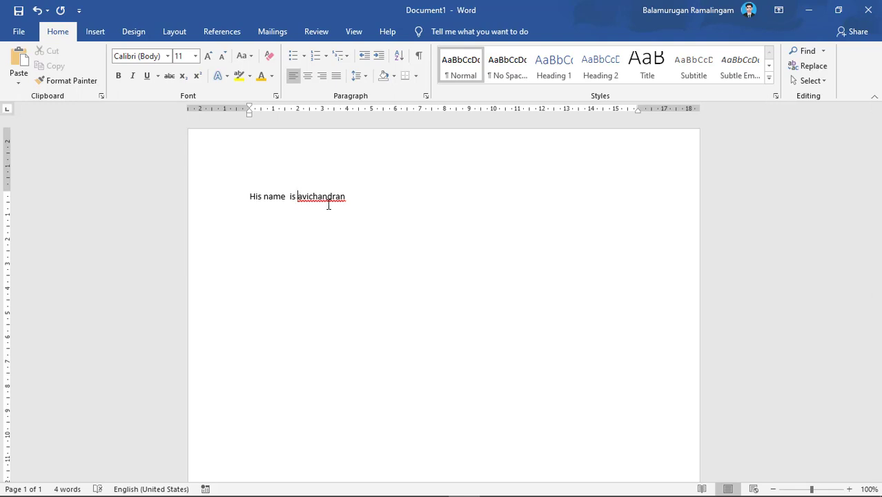
pyautogui.write('R')
pyautogui.hotkey('ctrl', 'z')
pyautogui.hotkey('ctrl', 'z')
# - Select the whole name at the end of the sentence and change its case to a capitalized first letter
pyautogui.press('End')
pyautogui.hotkey('shift', 'Left')
pyautogui.hotkey('shift', 'Left')
pyautogui.hotkey('shift', 'Left')
pyautogui.hotkey('shift', 'Left')
pyautogui.hotkey('shift', 'Left')
pyautogui.hotkey('shift', 'Left')
pyautogui.hotkey('shift', 'Left')
pyautogui.hotkey('shift', 'Left')
pyautogui.hotkey('shift', 'Left')
pyautogui.hotkey('shift', 'Left')
pyautogui.hotkey('shift', 'Left')
pyautogui.hotkey('shift', 'Left')
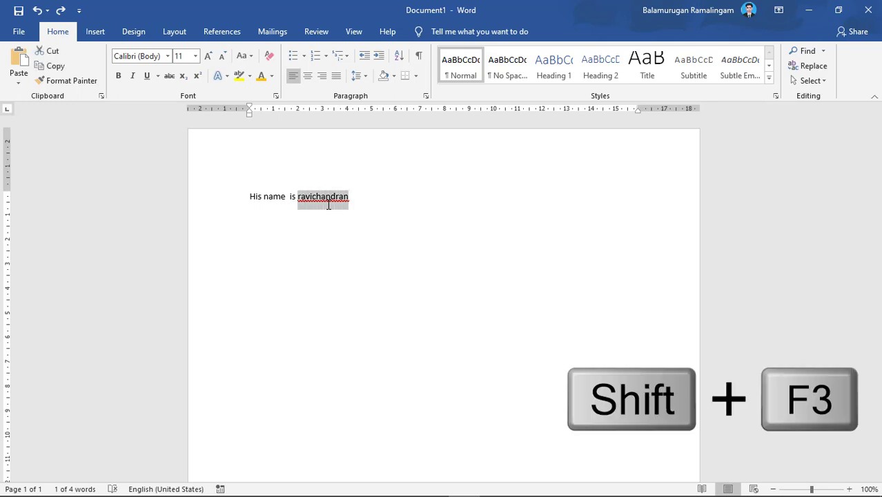
pyautogui.hotkey('shift', 'F3')
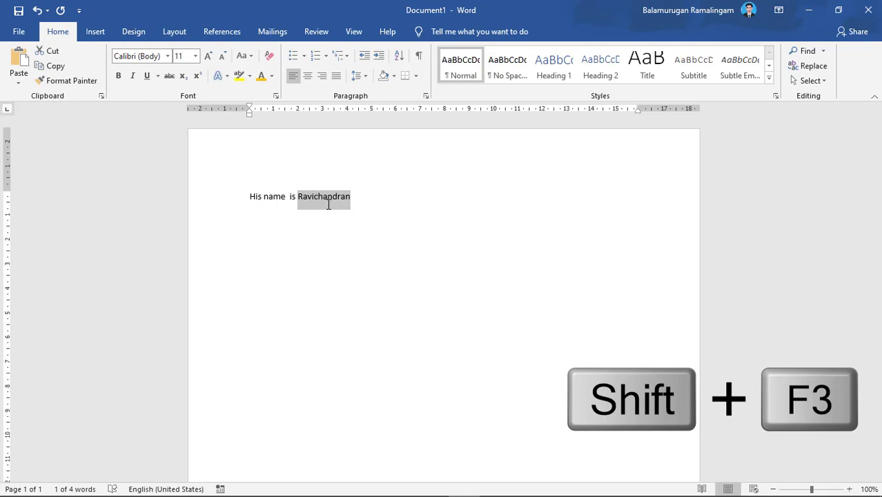
# - Cycle the selected name through the remaining letter cases back to a capitalized first letter, and deselect it
pyautogui.hotkey('shift', 'F3')
pyautogui.hotkey('shift', 'F3')
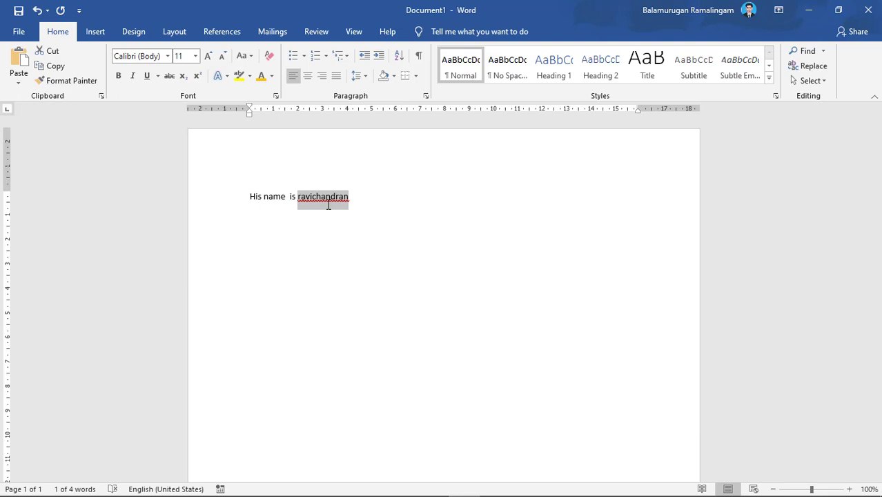
pyautogui.hotkey('shift', 'F3')
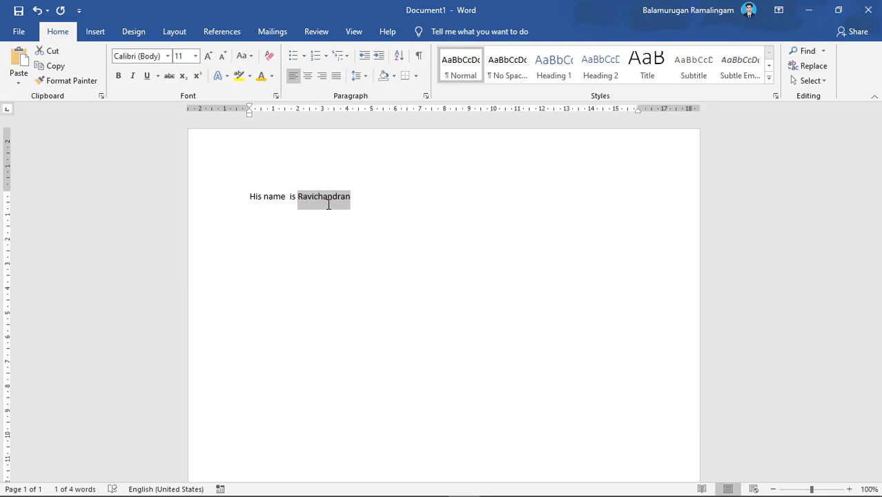
pyautogui.press('Left')
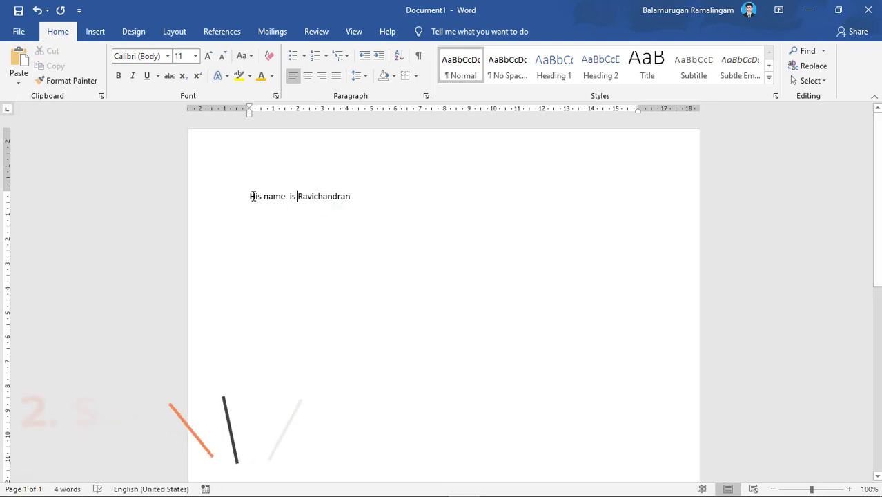
# - Try selecting the whole sentence and a part of it starting inside the word "name", and clear the selection
pyautogui.moveTo(252, 196); pyautogui.dragTo(348, 198)
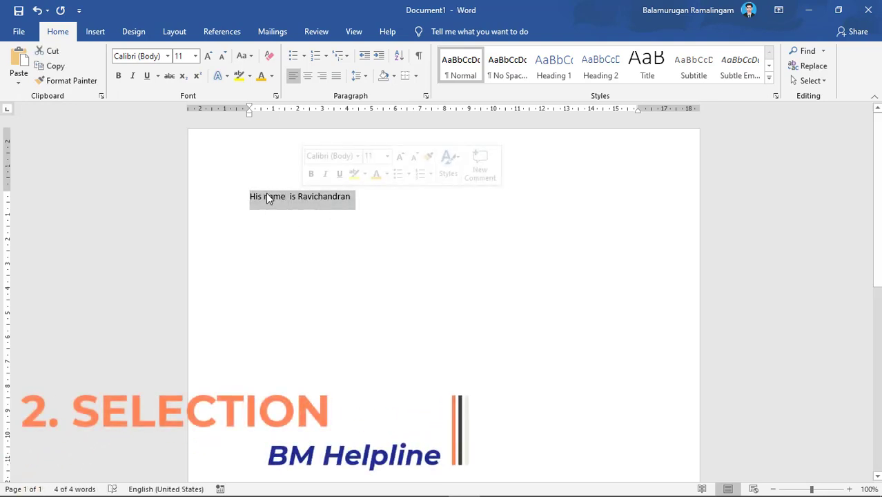
pyautogui.click(275, 197)
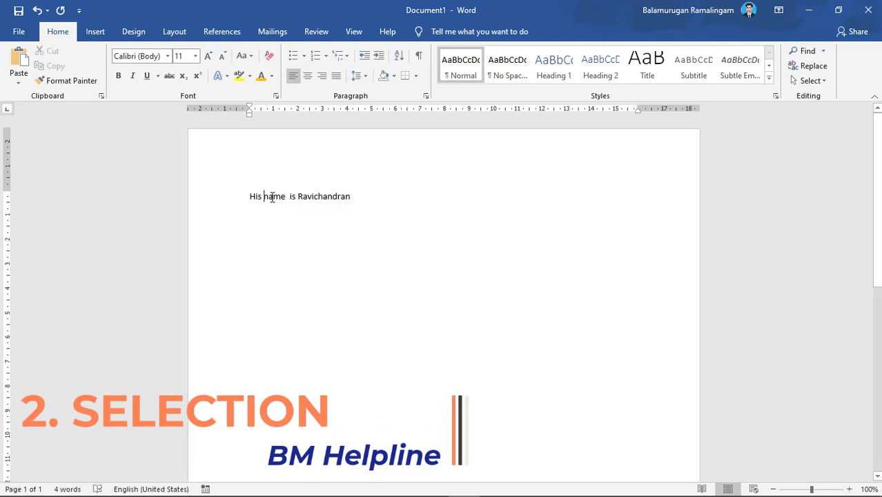
pyautogui.moveTo(273, 196); pyautogui.dragTo(300, 196)
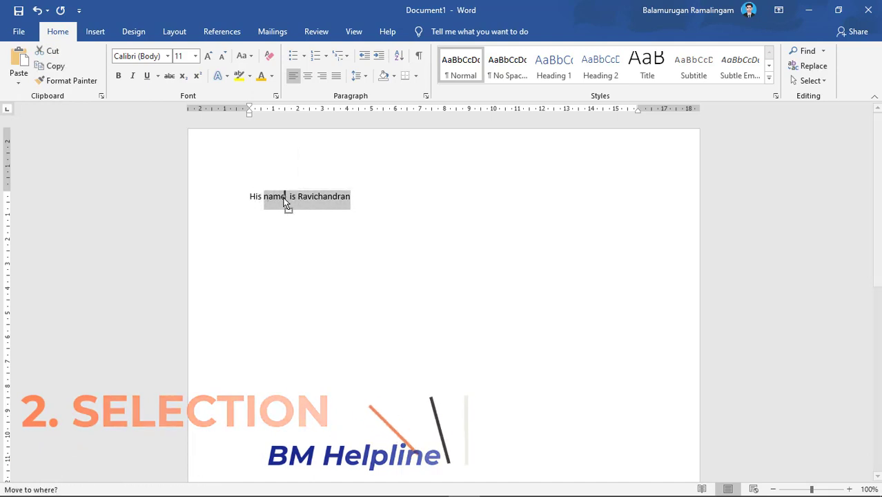
pyautogui.click(274, 199)
pyautogui.moveTo(274, 198); pyautogui.dragTo(301, 198)
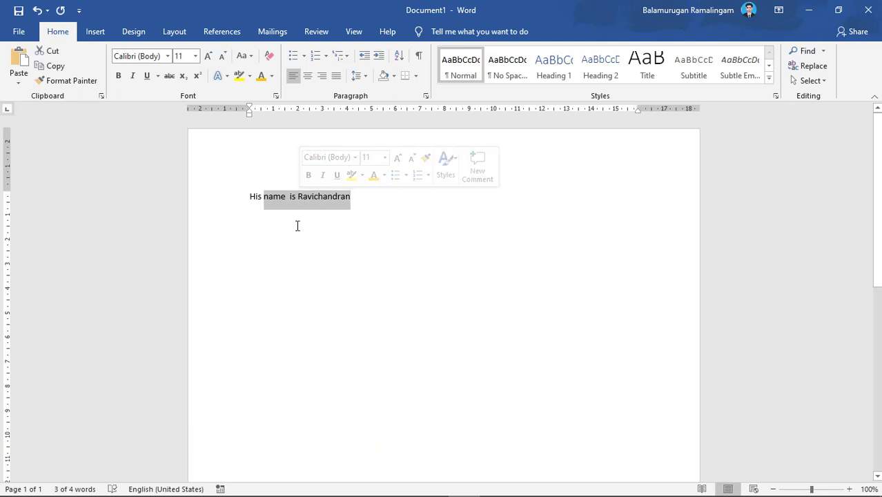
pyautogui.click(290, 248)
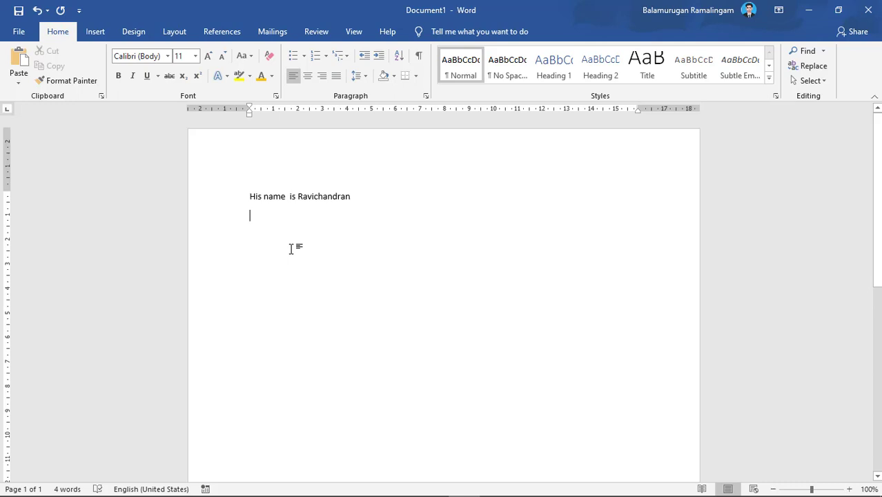
# - Select from the second letter of "name" through the eighth letter of the person's name, and make it italic, underlined and gold
pyautogui.press('Up')
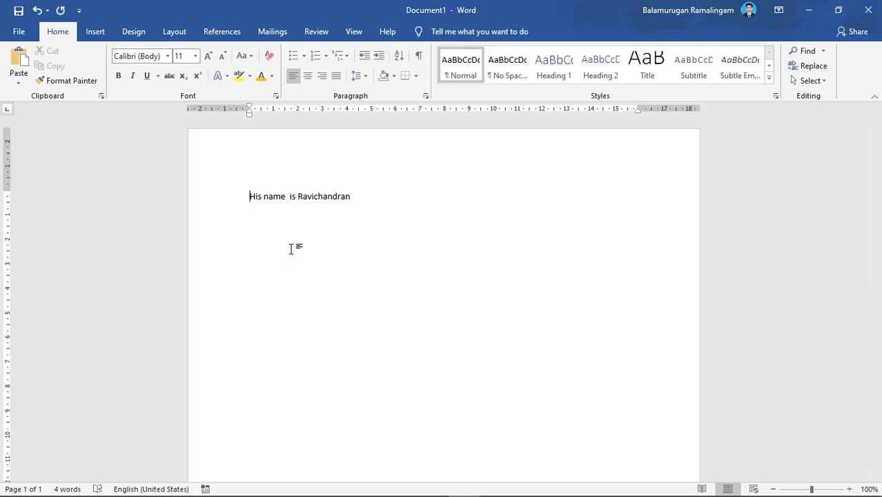
pyautogui.press('Right')
pyautogui.press('Right')
pyautogui.press('Right')
pyautogui.hotkey('shift', 'Right')
pyautogui.hotkey('shift', 'Right')
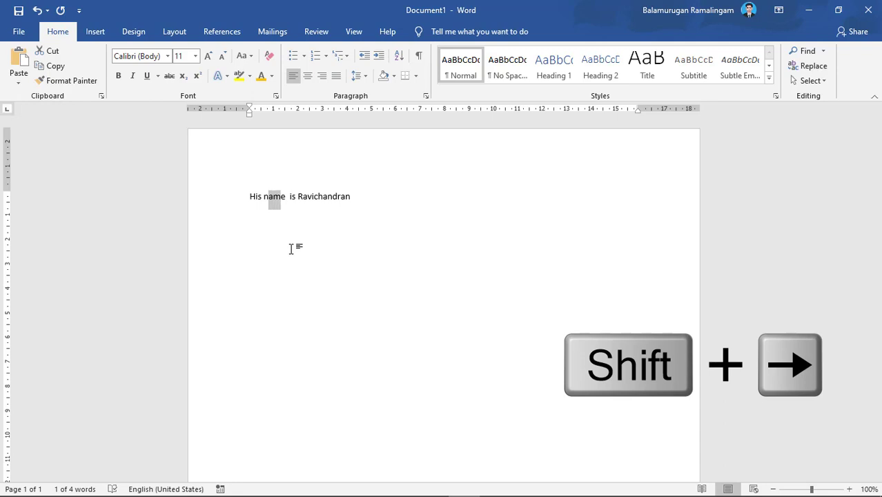
pyautogui.hotkey('shift', 'Right')
pyautogui.hotkey('shift', 'Right')
pyautogui.hotkey('shift', 'Right')
pyautogui.hotkey('shift', 'Right')
pyautogui.hotkey('shift', 'Right')
pyautogui.hotkey('shift', 'Right')
pyautogui.hotkey('shift', 'Right')
pyautogui.hotkey('shift', 'Right')
pyautogui.hotkey('shift', 'Right')
pyautogui.hotkey('shift', 'Right')
pyautogui.hotkey('shift', 'Right')
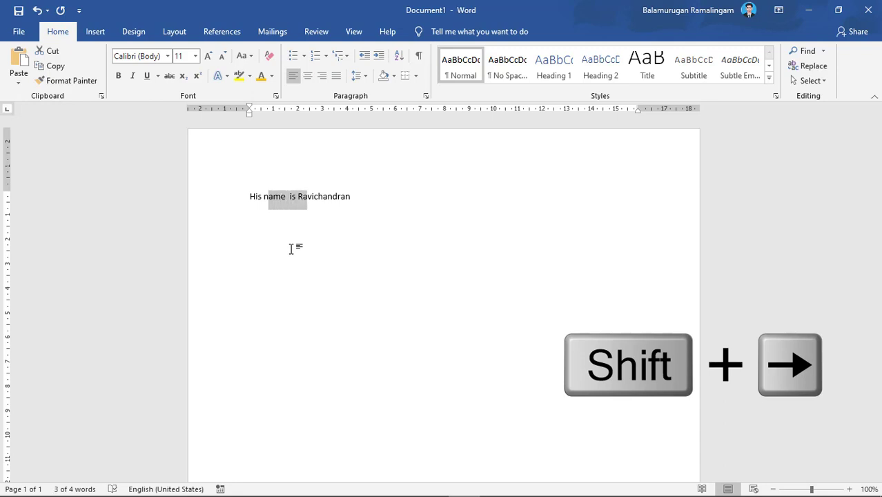
pyautogui.hotkey('shift', 'Right')
pyautogui.hotkey('shift', 'Right')
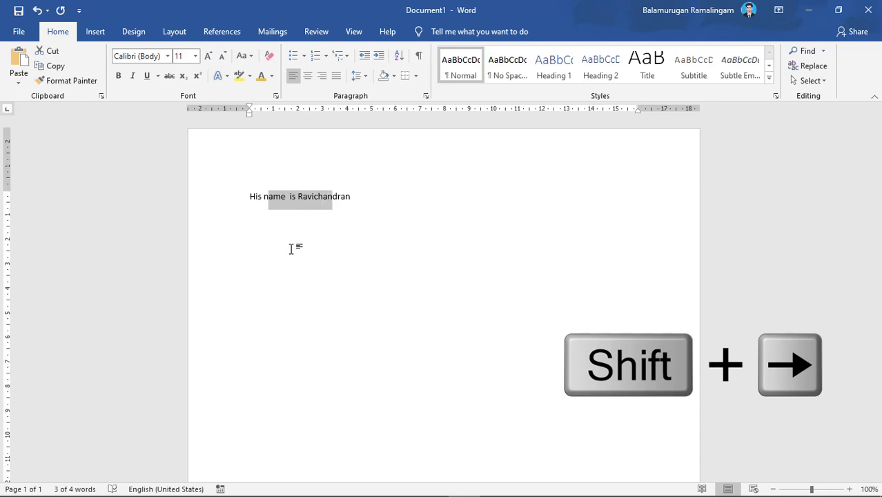
pyautogui.click(142, 78)
pyautogui.click(138, 78)
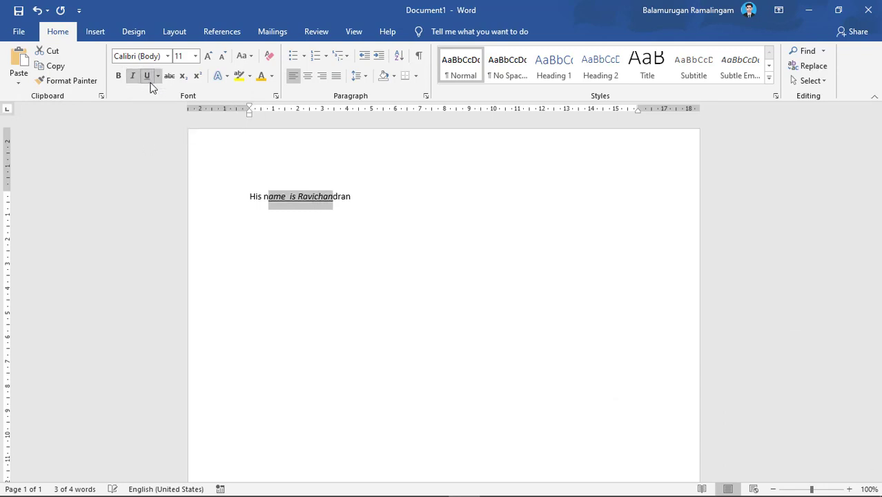
pyautogui.click(264, 76)
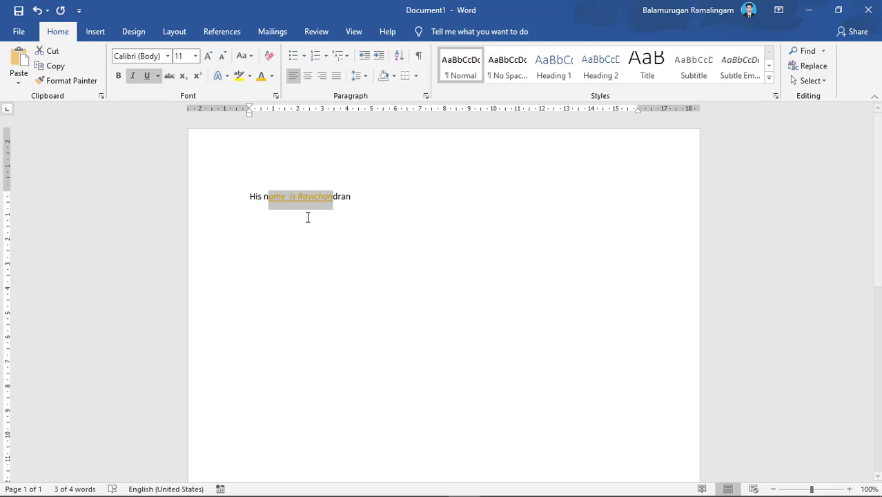
# - Clear the whole document and write "Name : XXX" as the first line
pyautogui.hotkey('ctrl', 'a')
pyautogui.press('Delete')
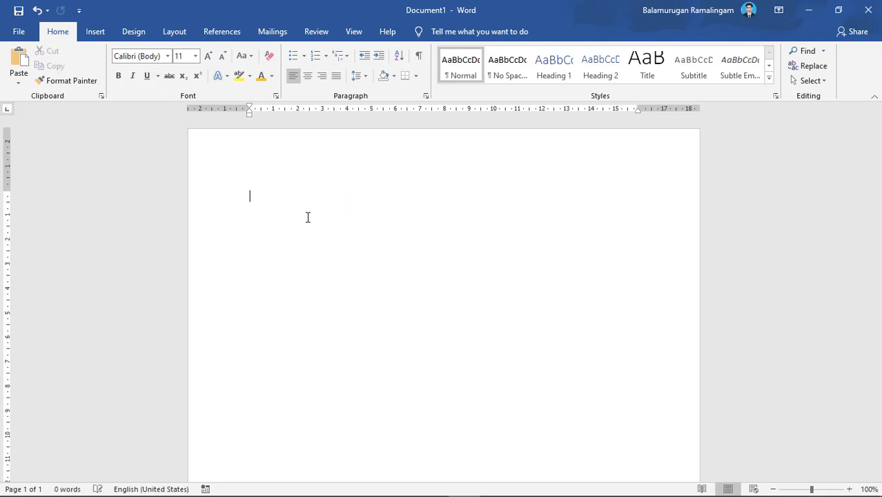
pyautogui.write('Name ')
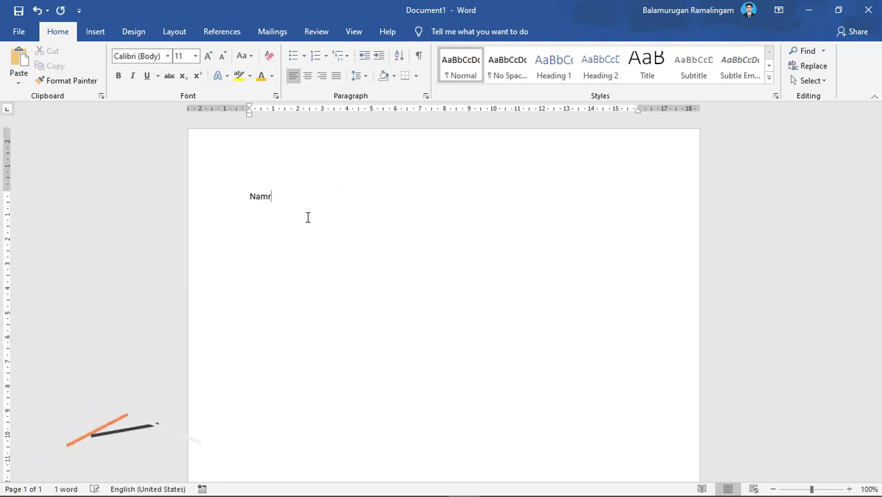
pyautogui.write(': ')
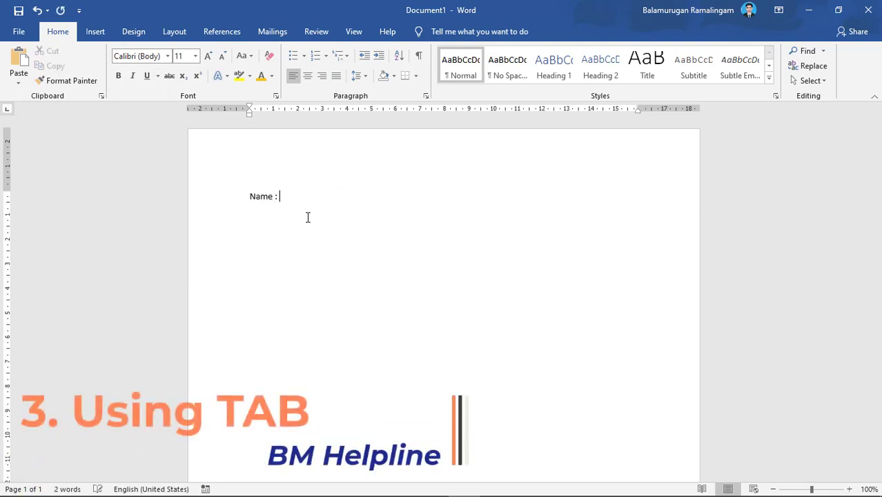
pyautogui.write('XXX')
# - Add the lines "Father Name : YYY" and "Address : ZZZ" below the name line
pyautogui.write('Father')
pyautogui.press('BackSpace')
pyautogui.press('BackSpace')
pyautogui.press('BackSpace')
pyautogui.write('her Naem')
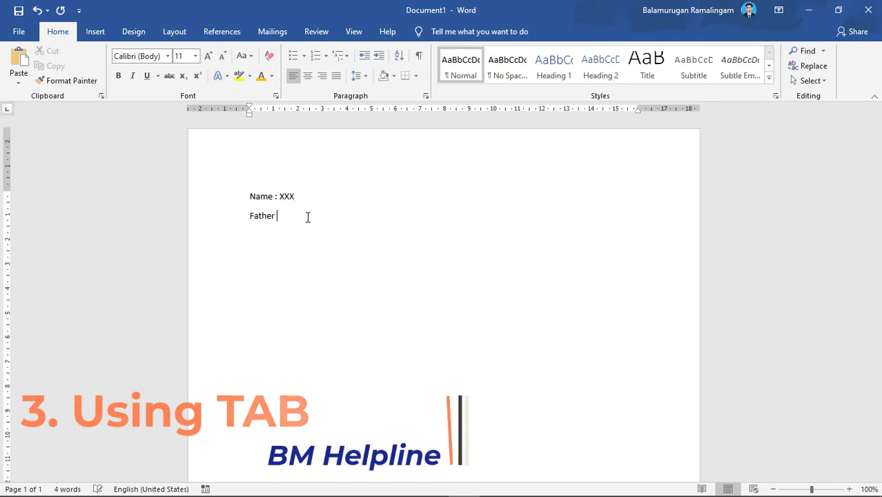
pyautogui.press('BackSpace')
pyautogui.press('BackSpace')
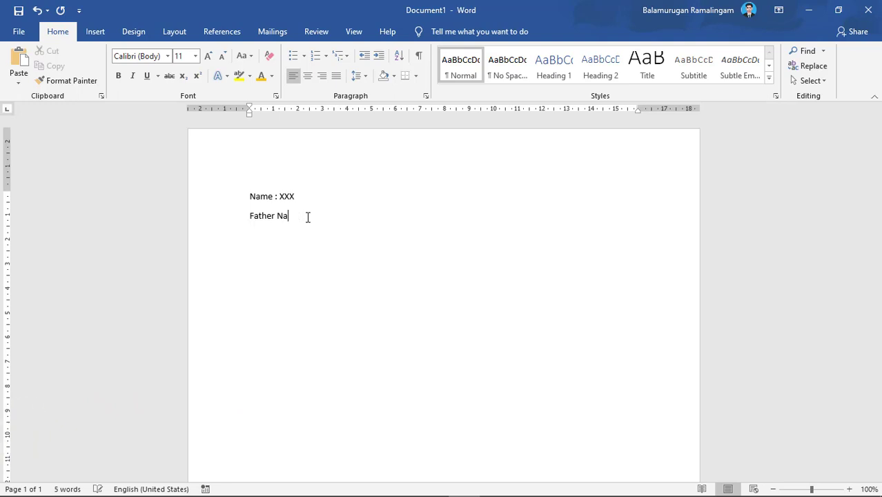
pyautogui.write('me : YYY')
pyautogui.press('Return')
pyautogui.write('Address : ZZZ')
pyautogui.press('Return')
# - Add a "D.O.B" line with a date of birth and a last line reading "Blood group : O positive"
pyautogui.write('D.O.B')
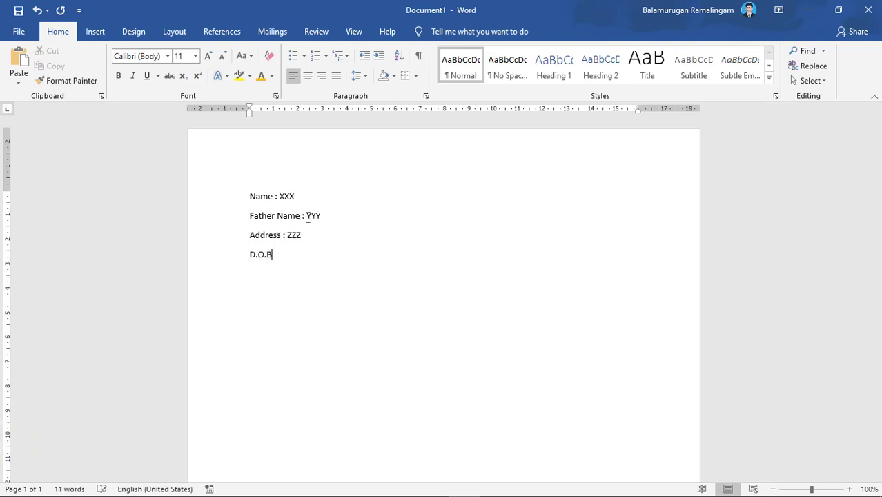
pyautogui.write(' : 08-09-2020')
pyautogui.press('Left')
pyautogui.press('Left')
pyautogui.press('Left')
pyautogui.press('Left')
pyautogui.press('Left')
pyautogui.press('Left')
pyautogui.press('Left')
pyautogui.press('Left')
pyautogui.press('Left')
pyautogui.write('0')
pyautogui.press('End')
pyautogui.press('Return')
pyautogui.write('Blood group : O positive')
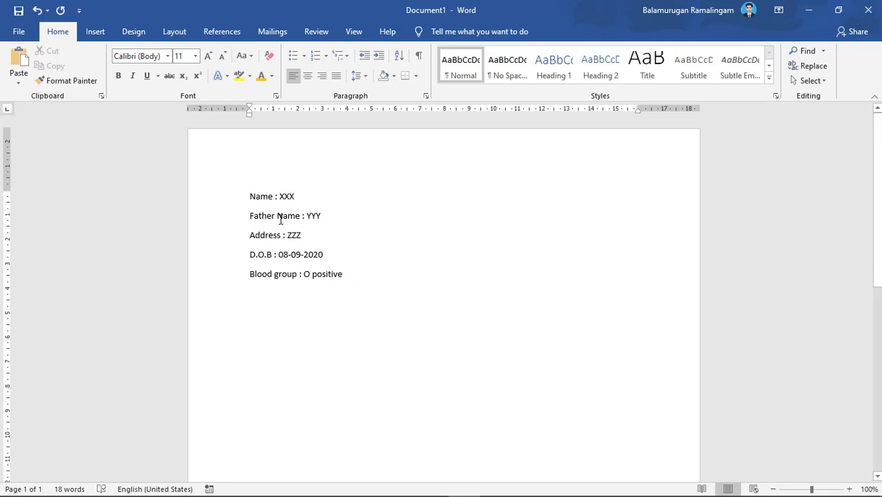
# - Try to line up the colons of all five lines in one column by inserting spaces before them
pyautogui.click(273, 198)
pyautogui.click(301, 216)
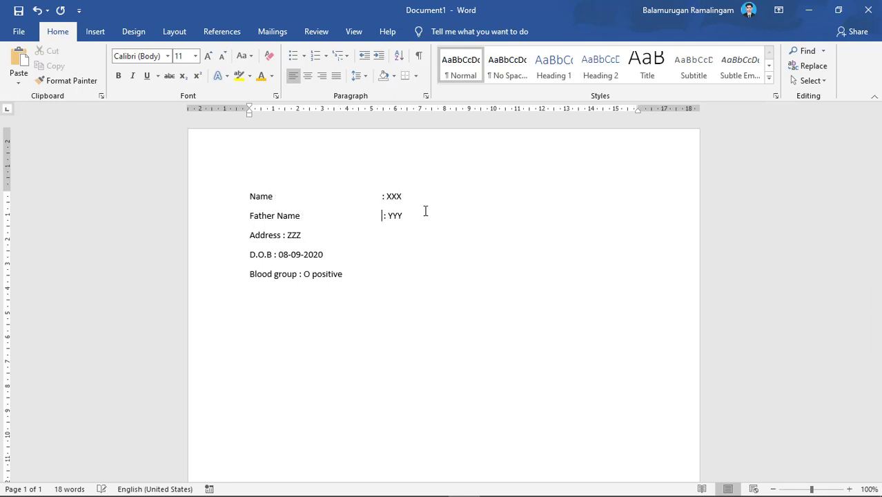
pyautogui.click(280, 235)
pyautogui.click(273, 255)
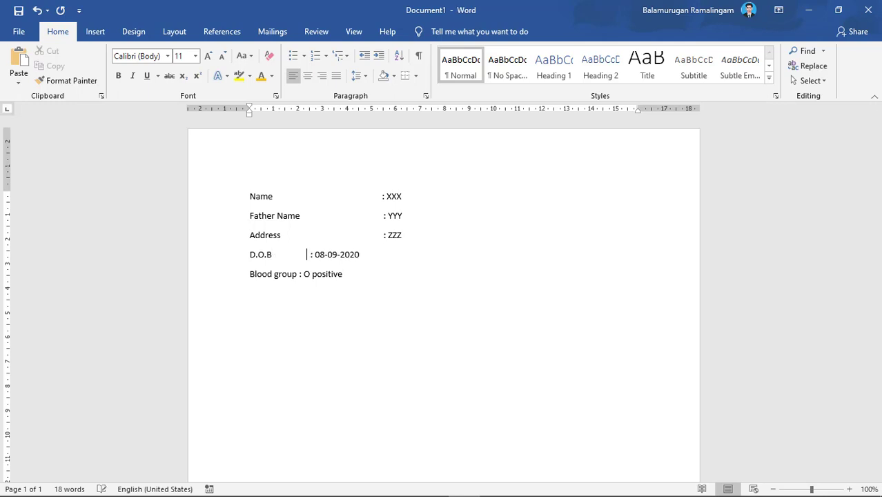
pyautogui.click(298, 274)
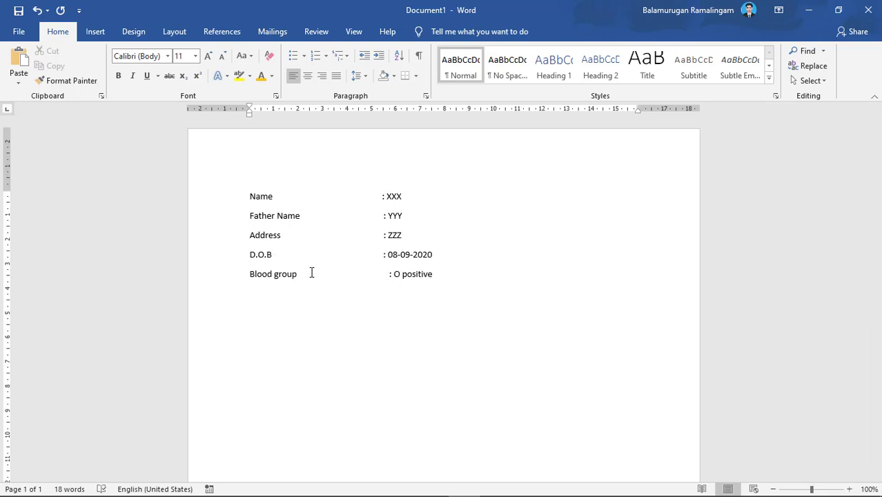
pyautogui.press('Up')
pyautogui.press('Up')
pyautogui.press('Up')
pyautogui.press('Up')
pyautogui.press('Down')
pyautogui.press('Down')
# - Try to line up the values in a separate column by inserting spaces after the colons
pyautogui.press('Up')
pyautogui.press('Right')
pyautogui.press('Down')
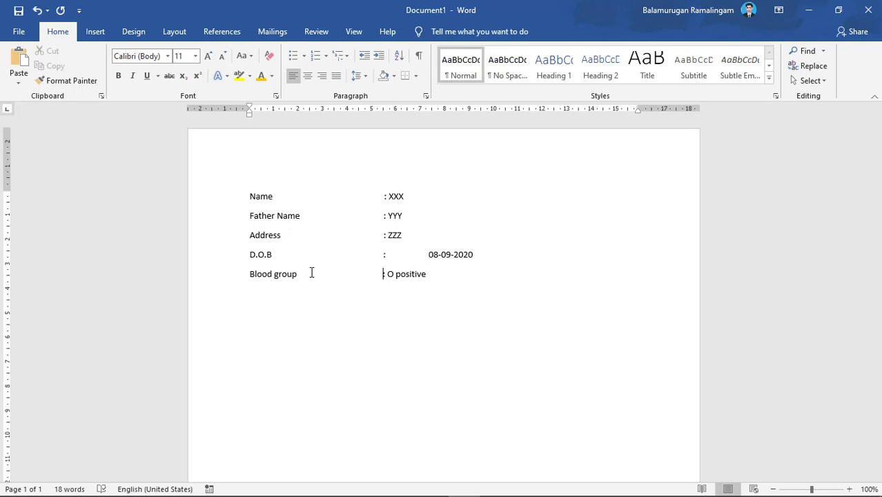
pyautogui.press('Right')
pyautogui.press('Up')
pyautogui.press('Up')
pyautogui.press('Left')
pyautogui.press('Left')
pyautogui.press('Left')
pyautogui.press('Up')
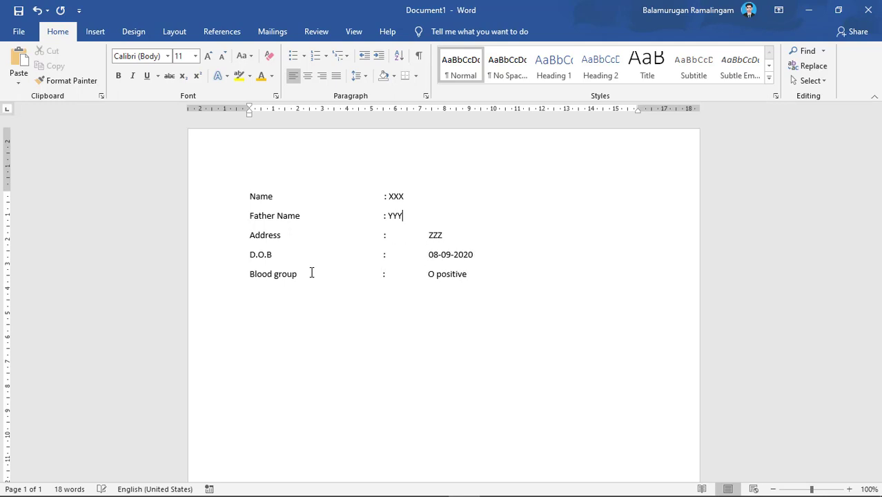
pyautogui.press('Left')
pyautogui.press('Left')
pyautogui.press('Left')
pyautogui.press('Up')
pyautogui.press('Left')
pyautogui.press('Left')
pyautogui.press('Left')
# - Undo all the spacing inserted around the colons in the five lines
pyautogui.hotkey('ctrl', 'z')
pyautogui.hotkey('ctrl', 'z')
pyautogui.hotkey('ctrl', 'z')
pyautogui.hotkey('ctrl', 'z')
pyautogui.hotkey('ctrl', 'z')
pyautogui.hotkey('ctrl', 'z')
pyautogui.hotkey('ctrl', 'z')
pyautogui.hotkey('ctrl', 'z')
pyautogui.hotkey('ctrl', 'z')
pyautogui.hotkey('ctrl', 'z')
pyautogui.hotkey('ctrl', 'z')
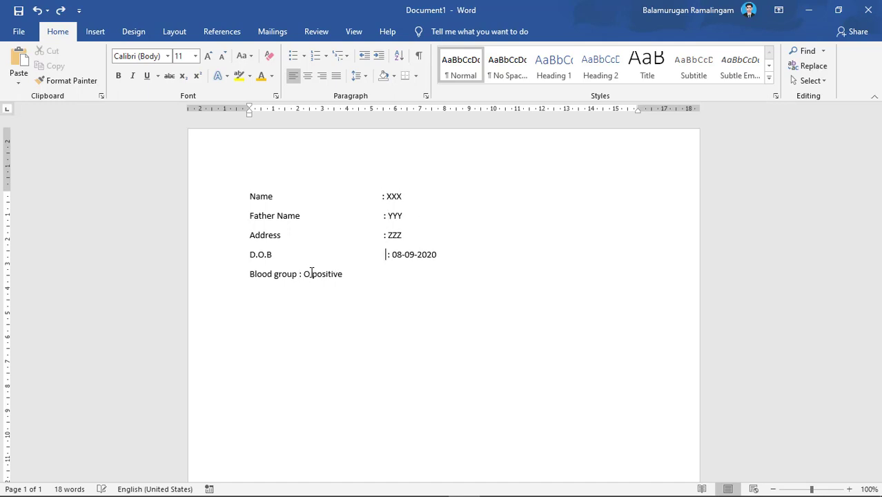
pyautogui.hotkey('ctrl', 'z')
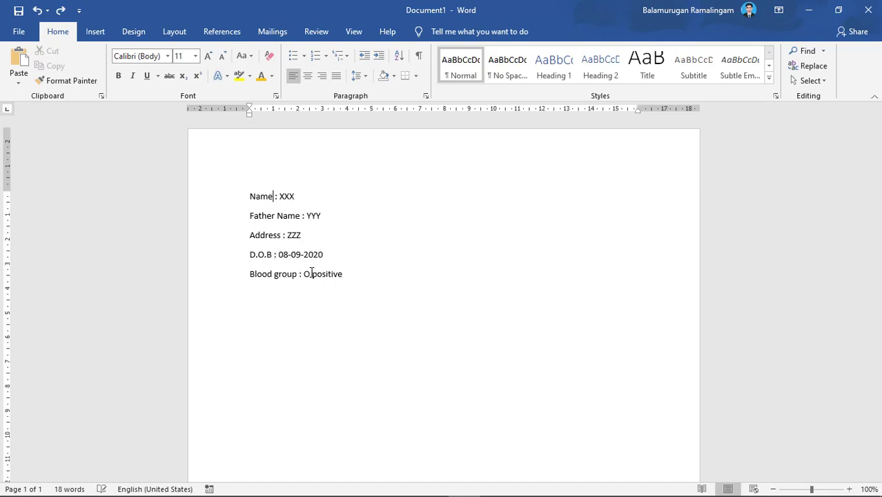
# - Insert tab characters before the colons of the Name and Father Name lines so that both colons share one column
pyautogui.press('Tab')
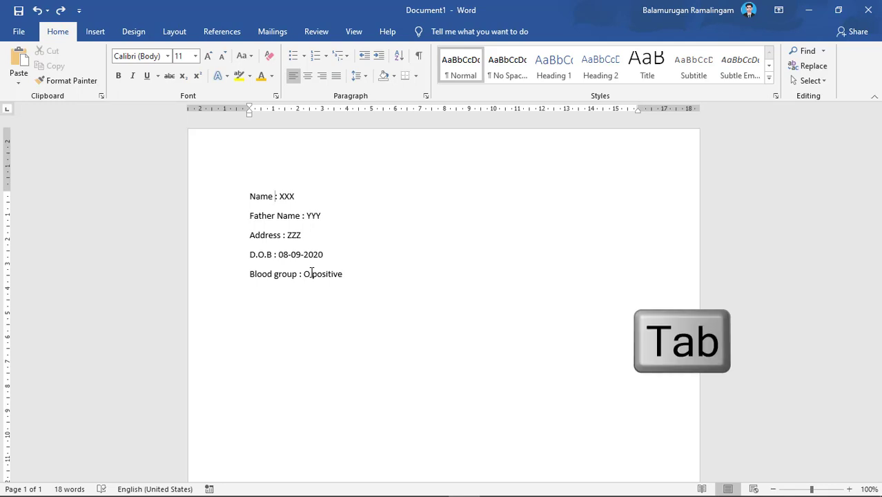
pyautogui.press('Tab')
pyautogui.press('Tab')
pyautogui.press('Down')
pyautogui.press('Left')
pyautogui.press('Left')
pyautogui.press('Tab')
# - Insert tab characters before the colons of the Address, D.O.B and Blood group lines to match the colon column above
pyautogui.press('Down')
pyautogui.press('Left')
pyautogui.press('Left')
pyautogui.press('Left')
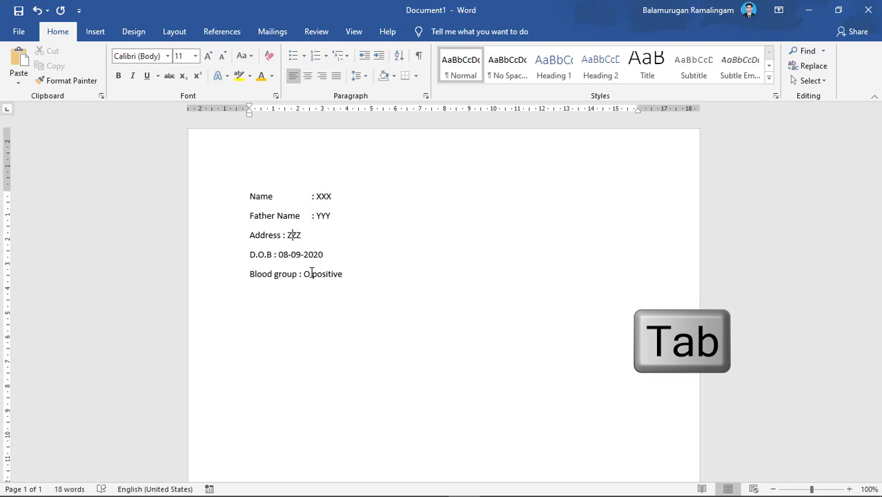
pyautogui.press('Tab')
pyautogui.press('Down')
pyautogui.press('Left')
pyautogui.press('Left')
pyautogui.press('Tab')
pyautogui.press('Tab')
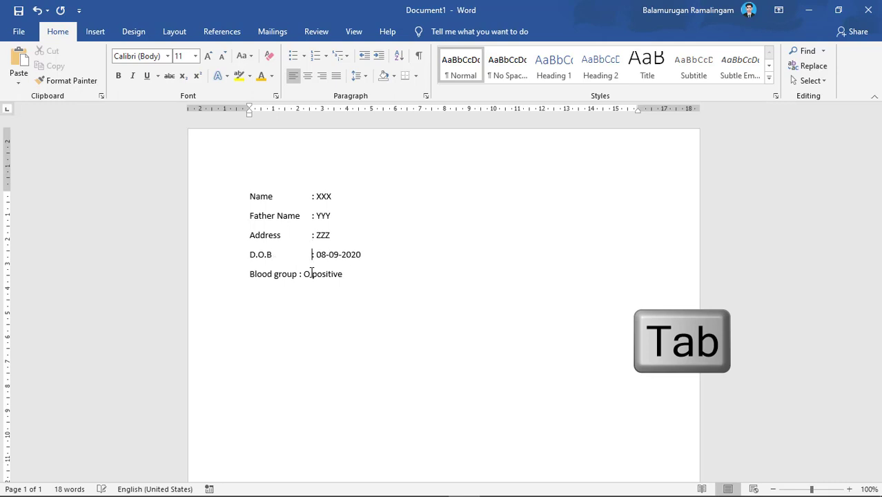
pyautogui.press('Down')
pyautogui.press('Left')
pyautogui.press('Left')
pyautogui.press('Left')
pyautogui.press('Tab')
# - Insert a tab character after the colon in the Blood group, D.O.B and Address lines to put their values in a separate column
pyautogui.press('Right')
pyautogui.press('Tab')
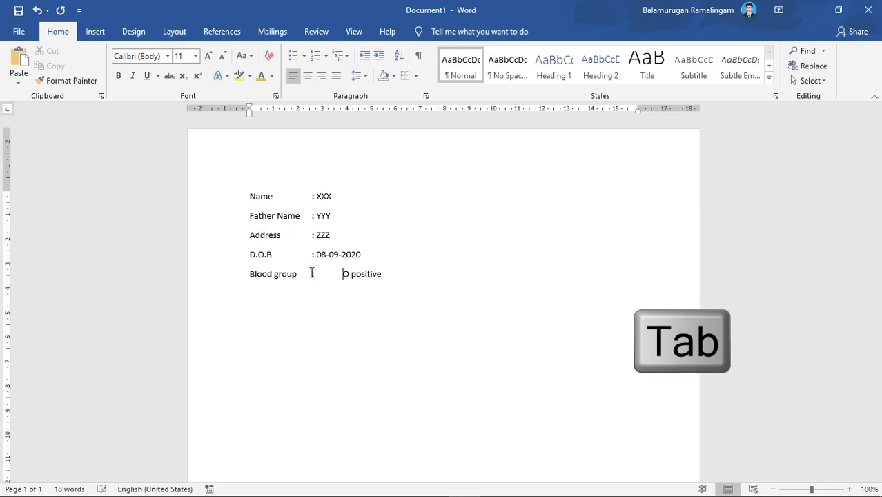
pyautogui.press('Up')
pyautogui.press('Left')
pyautogui.press('Left')
pyautogui.press('Left')
pyautogui.press('Left')
pyautogui.press('Tab')
pyautogui.press('Up')
pyautogui.press('Left')
pyautogui.press('Left')
pyautogui.press('Tab')
# - Insert a tab character after the colon in the Father Name and Name lines to align their values with the column below
pyautogui.press('Up')
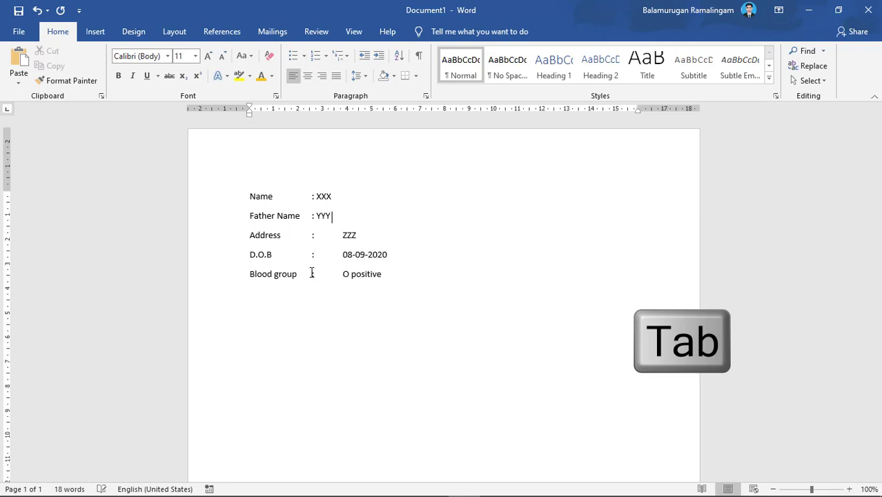
pyautogui.press('Left')
pyautogui.press('Left')
pyautogui.press('Left')
pyautogui.press('Tab')
pyautogui.press('Up')
pyautogui.press('Left')
pyautogui.press('Tab')
pyautogui.press('Down')
pyautogui.press('Left')
pyautogui.press('Left')
pyautogui.press('Left')
pyautogui.press('Up')
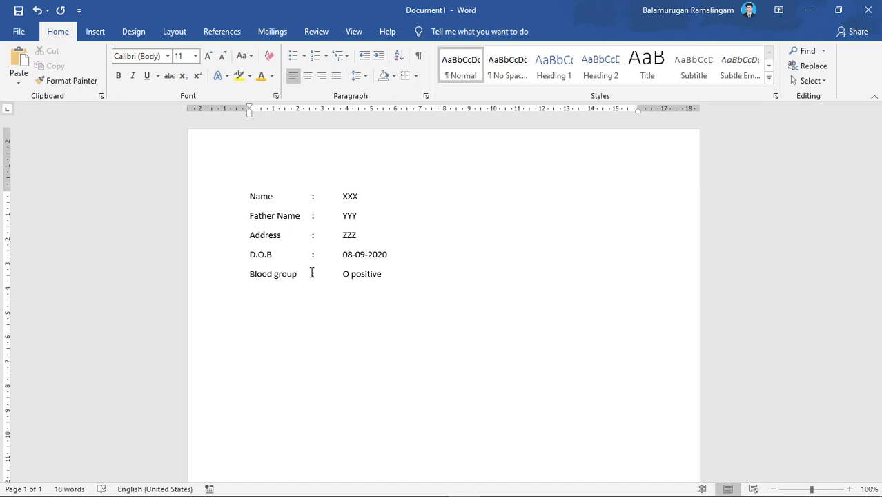
# - Clear the whole document and write the sentence "This is first line."
pyautogui.press('Down')
pyautogui.press('Down')
pyautogui.press('Down')
pyautogui.press('Down')
pyautogui.press('Up')
pyautogui.hotkey('ctrl', 'a')
pyautogui.press('Delete')
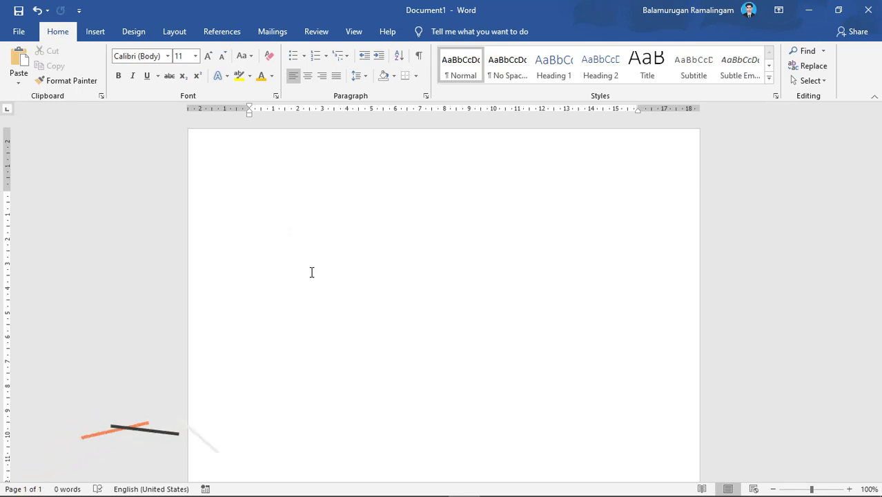
pyautogui.write('T')
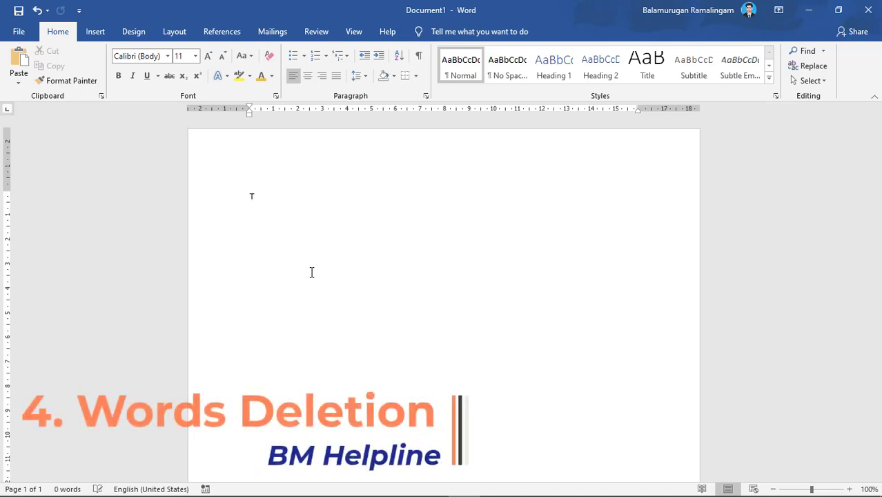
pyautogui.write('his is first line')
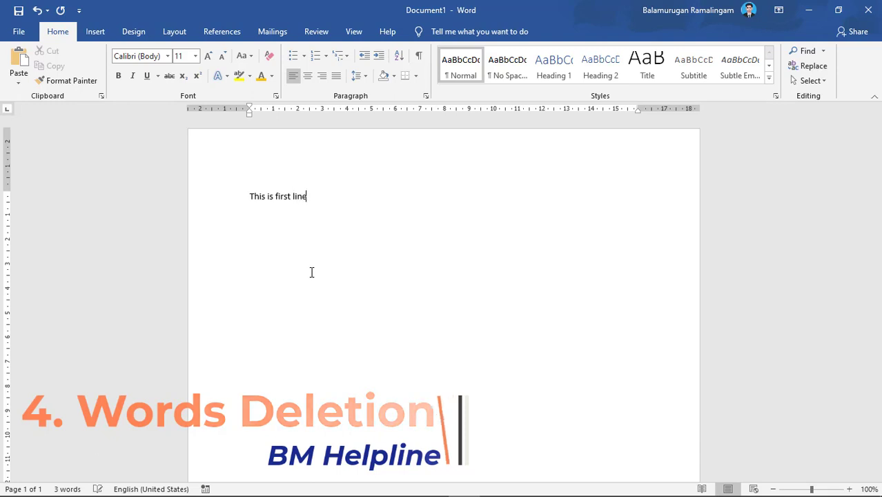
pyautogui.write('.')
# - Duplicate the sentence onto a second line and replace "first" with "Second" in the copy
pyautogui.hotkey('ctrl', 'a')
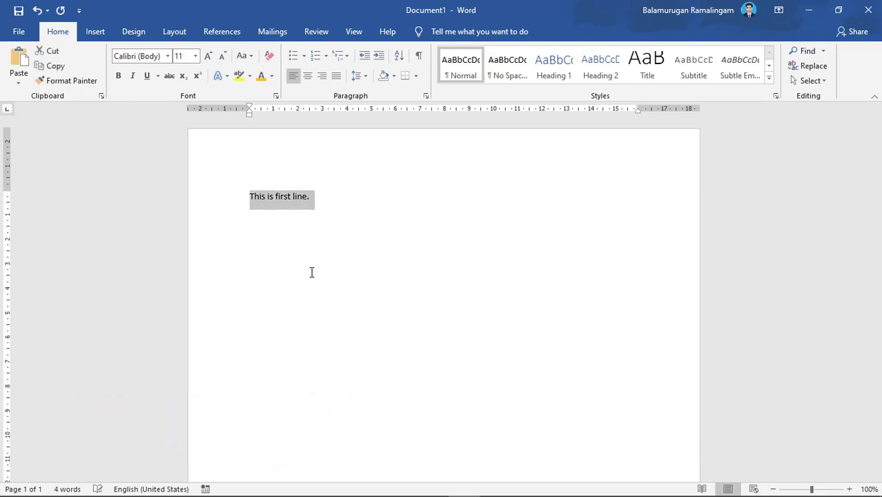
pyautogui.hotkey('ctrl', 'c')
pyautogui.hotkey('ctrl', 'v')
pyautogui.hotkey('ctrl', 'v')
pyautogui.press('Up')
pyautogui.hotkey('ctrl', 'Right')
pyautogui.hotkey('ctrl', 'Right')
pyautogui.hotkey('ctrl', 'shift', 'Right')
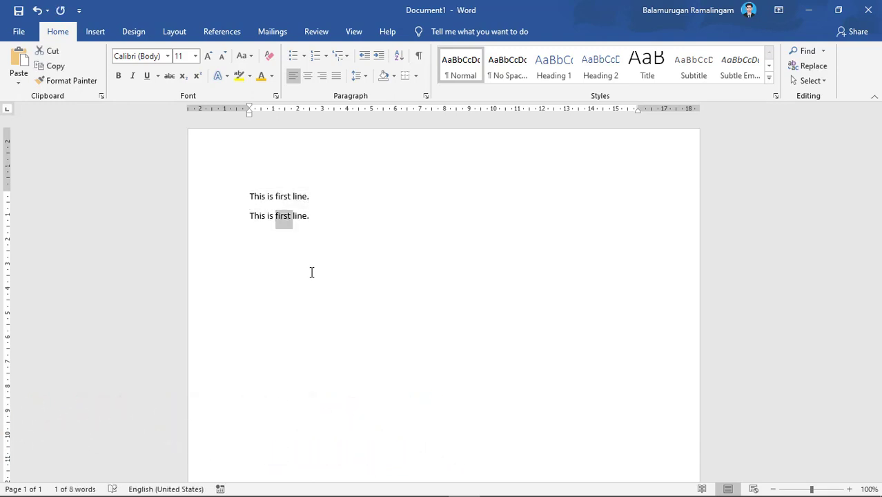
pyautogui.write('Second')
pyautogui.press('End')
# - Add a third line reading "This is Third line."
pyautogui.press('Return')
pyautogui.write('This is Third ')
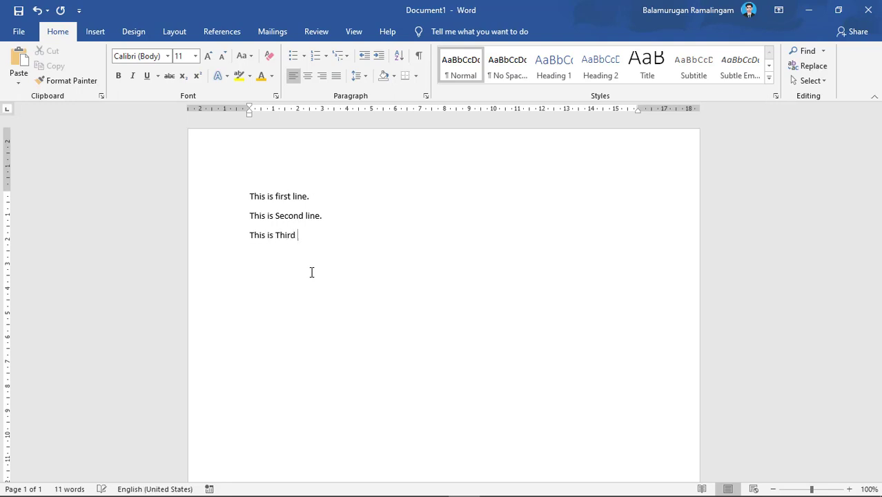
pyautogui.write('line.')
# - Repeat the three lines until there are four sets of them, and remove the period after the very last line
pyautogui.hotkey('ctrl', 'a')
pyautogui.hotkey('ctrl', 'v')
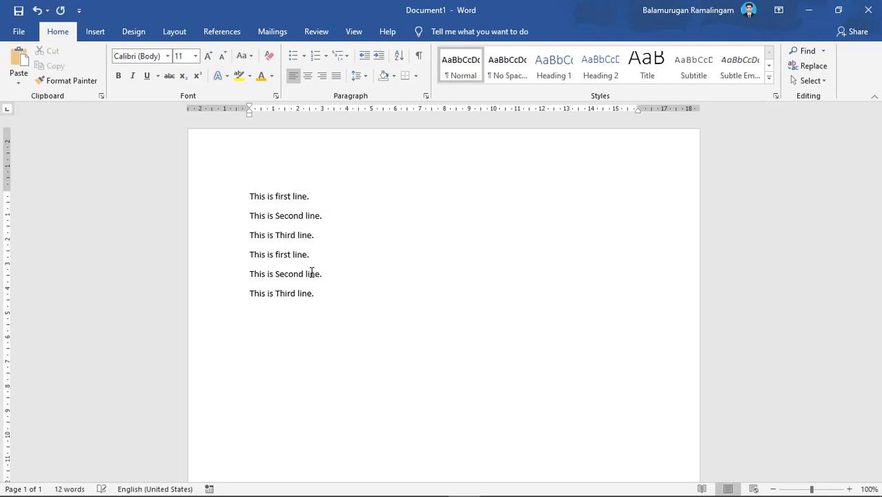
pyautogui.hotkey('ctrl', 'v')
pyautogui.hotkey('ctrl', 'v')
pyautogui.press('BackSpace')
pyautogui.press('BackSpace')
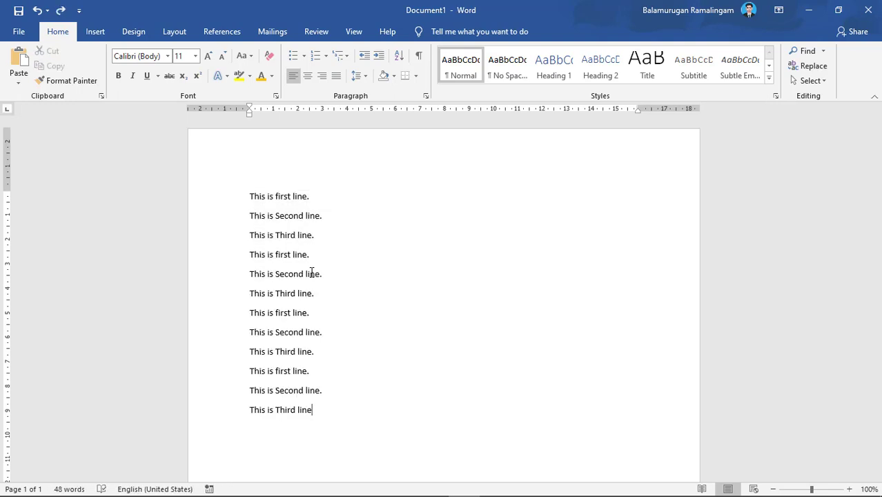
# - Delete the last line's text backwards from its end until only "Th" is left
pyautogui.moveTo(250, 192); pyautogui.dragTo(316, 235)
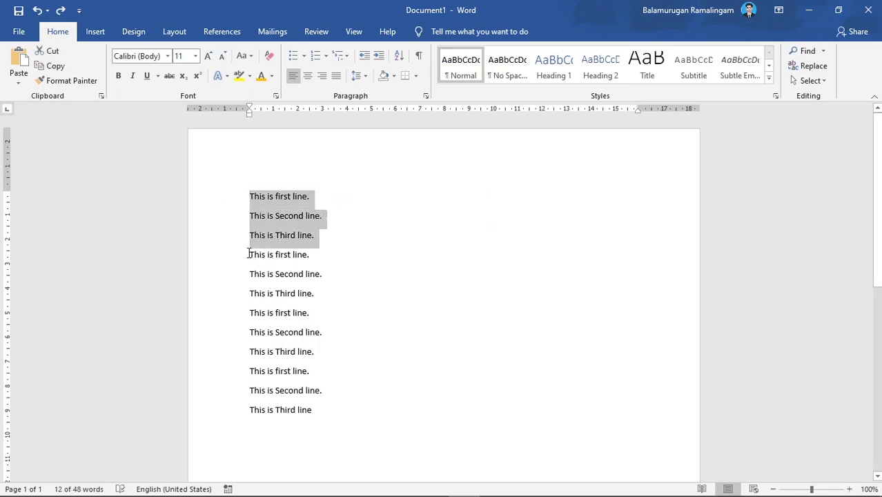
pyautogui.moveTo(250, 253); pyautogui.dragTo(319, 295)
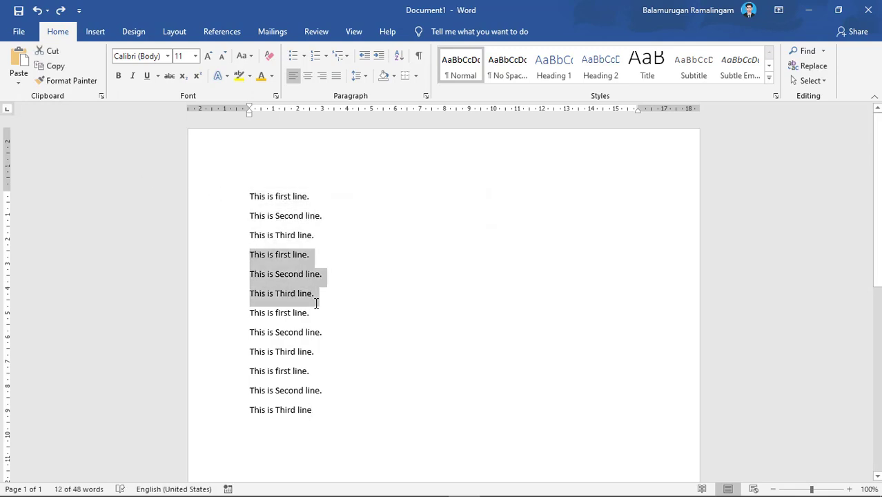
pyautogui.click(320, 409)
pyautogui.press('BackSpace')
pyautogui.press('BackSpace')
pyautogui.press('BackSpace')
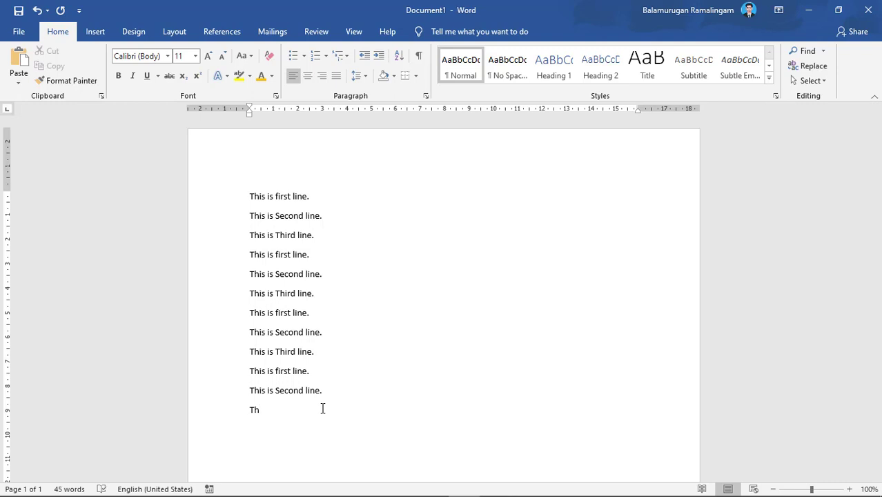
# - Delete the text backwards word by word from the end until only the first six lines remain
pyautogui.hotkey('ctrl', 'BackSpace')
pyautogui.hotkey('ctrl', 'BackSpace')
pyautogui.hotkey('ctrl', 'BackSpace')
pyautogui.hotkey('ctrl', 'BackSpace')
pyautogui.hotkey('ctrl', 'BackSpace')
pyautogui.hotkey('ctrl', 'BackSpace')
pyautogui.hotkey('ctrl', 'BackSpace')
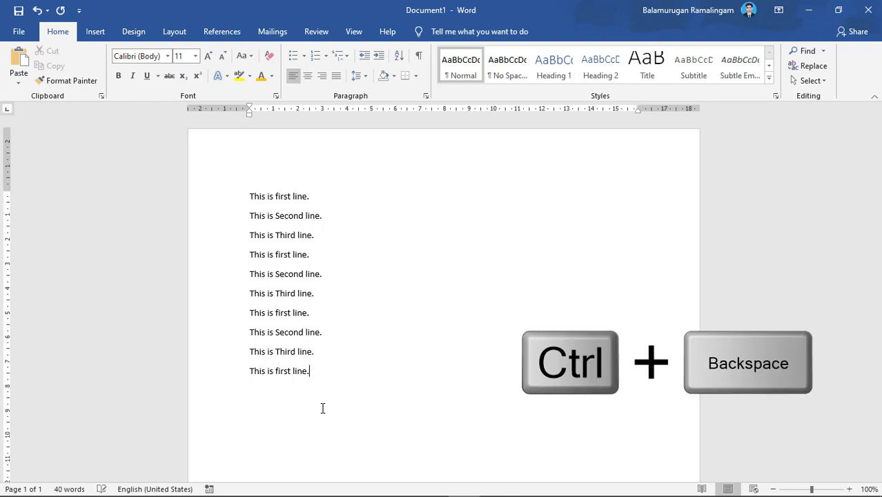
pyautogui.hotkey('ctrl', 'BackSpace')
pyautogui.hotkey('ctrl', 'BackSpace')
pyautogui.hotkey('ctrl', 'BackSpace')
pyautogui.hotkey('ctrl', 'BackSpace')
pyautogui.hotkey('ctrl', 'BackSpace')
pyautogui.hotkey('ctrl', 'BackSpace')
pyautogui.hotkey('ctrl', 'BackSpace')
pyautogui.hotkey('ctrl', 'BackSpace')
pyautogui.hotkey('ctrl', 'BackSpace')
pyautogui.hotkey('ctrl', 'BackSpace')
pyautogui.hotkey('ctrl', 'BackSpace')
pyautogui.hotkey('ctrl', 'BackSpace')
pyautogui.hotkey('ctrl', 'BackSpace')
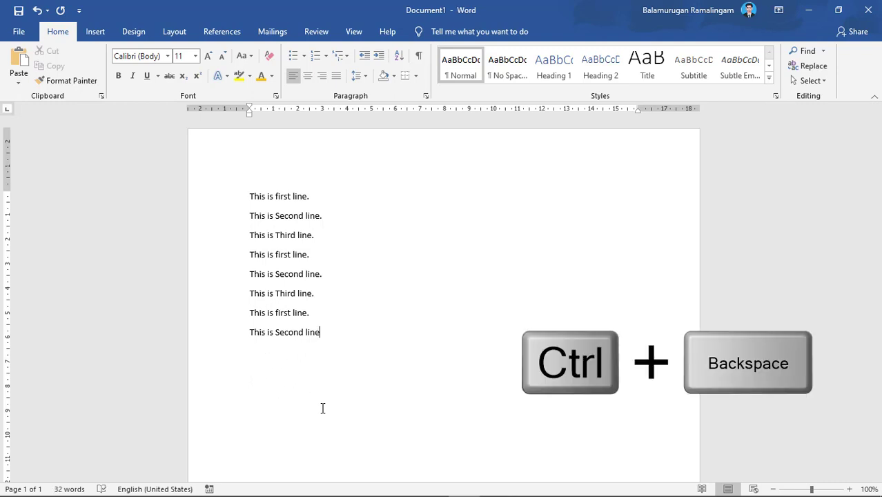
pyautogui.hotkey('ctrl', 'BackSpace')
pyautogui.hotkey('ctrl', 'BackSpace')
pyautogui.hotkey('ctrl', 'BackSpace')
pyautogui.hotkey('ctrl', 'BackSpace')
pyautogui.hotkey('ctrl', 'BackSpace')
pyautogui.hotkey('ctrl', 'BackSpace')
pyautogui.hotkey('ctrl', 'BackSpace')
pyautogui.hotkey('ctrl', 'BackSpace')
pyautogui.hotkey('ctrl', 'BackSpace')
pyautogui.hotkey('ctrl', 'BackSpace')
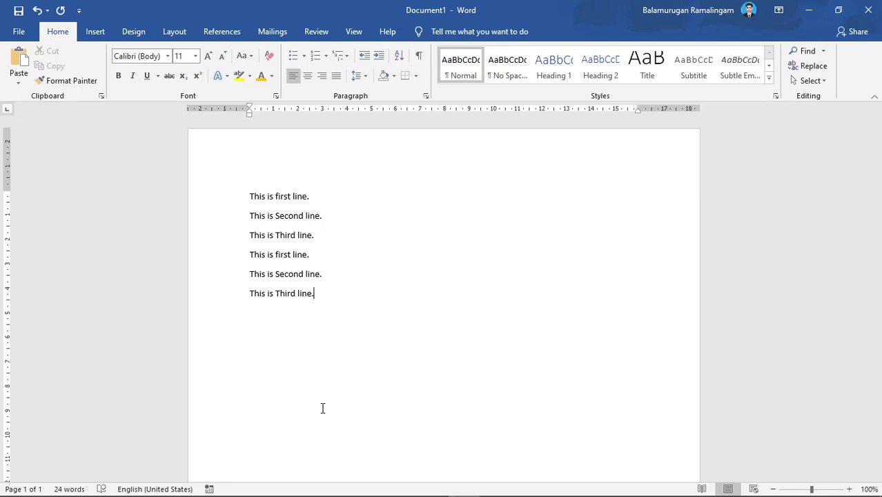
# - Select the whole sentence "Just type some line for example." and enlarge its font size stepwise to 36
pyautogui.hotkey('ctrl', 'a')
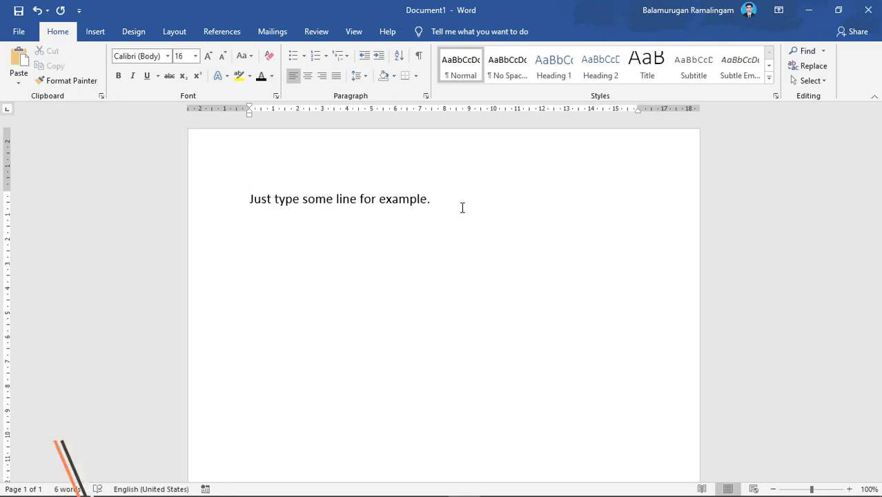
pyautogui.hotkey('shift', 'Left')
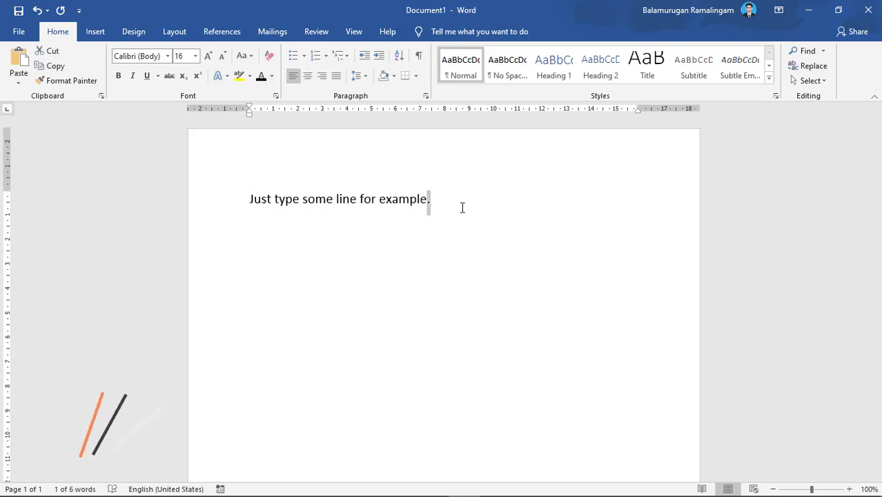
pyautogui.hotkey('ctrl', 'shift', 'Left')
pyautogui.hotkey('ctrl', 'shift', 'Left')
pyautogui.hotkey('ctrl', 'shift', 'Left')
pyautogui.hotkey('ctrl', 'shift', 'Left')
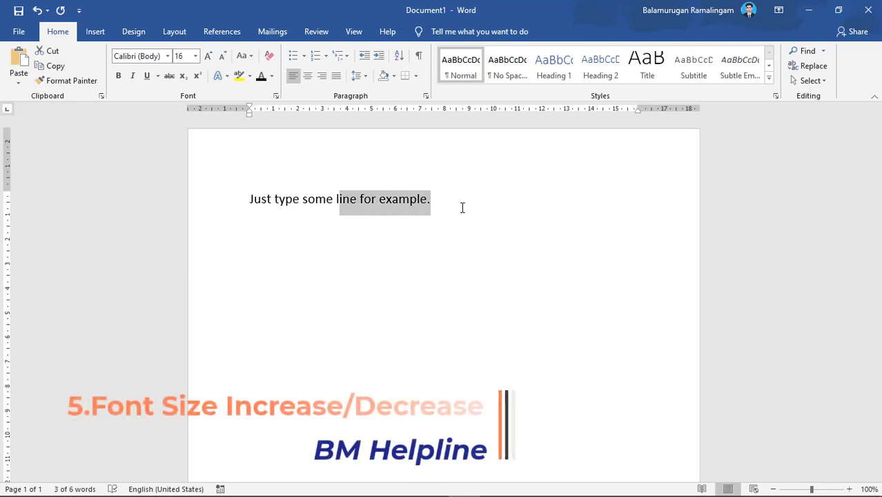
pyautogui.hotkey('ctrl', 'shift', 'Left')
pyautogui.hotkey('ctrl', 'shift', 'Left')
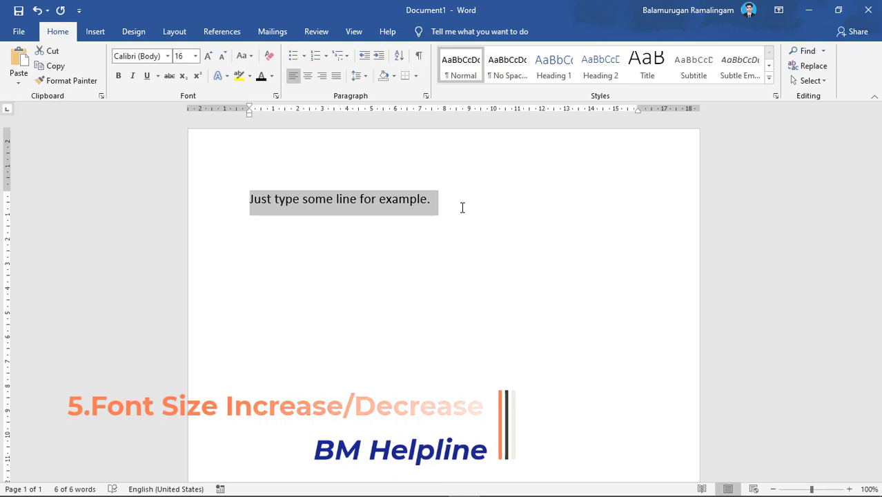
pyautogui.click(195, 58)
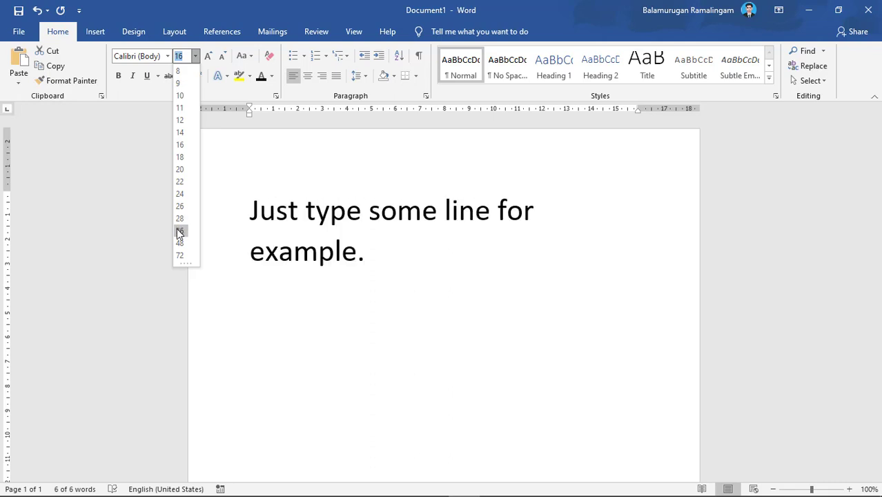
pyautogui.click(210, 56)
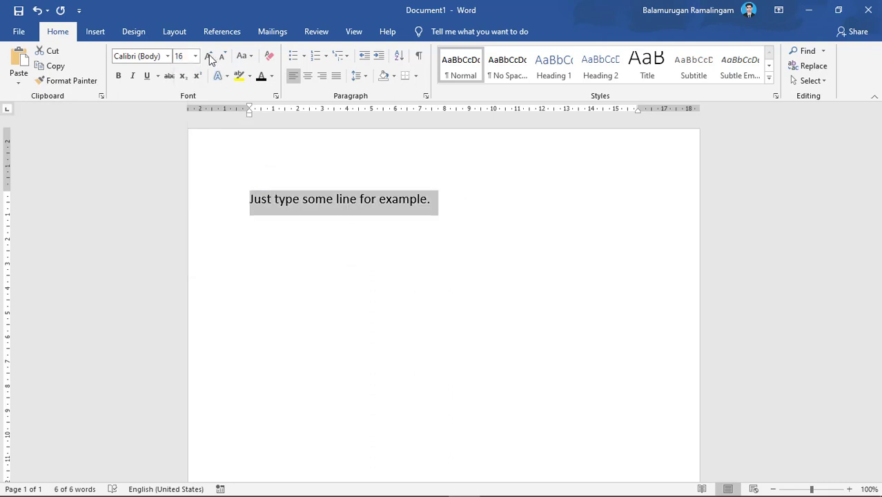
pyautogui.click(209, 56)
pyautogui.click(209, 57)
pyautogui.click(209, 56)
pyautogui.click(209, 56)
pyautogui.click(210, 56)
pyautogui.click(210, 57)
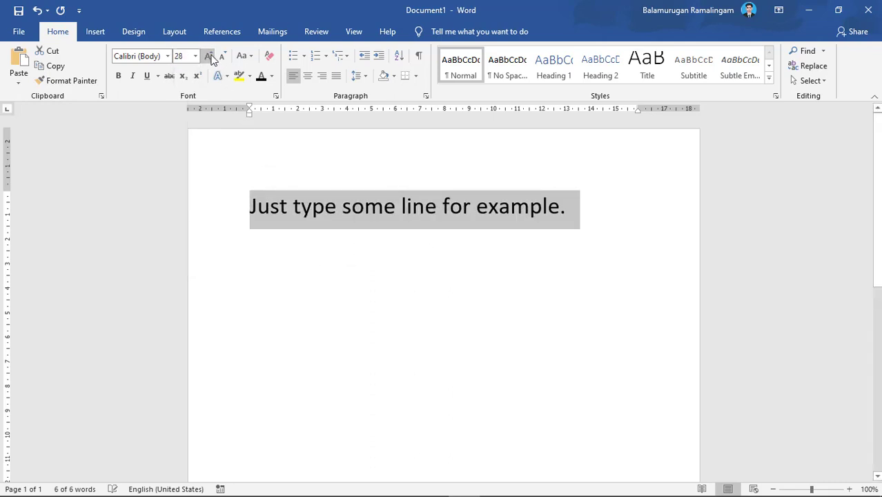
pyautogui.click(209, 57)
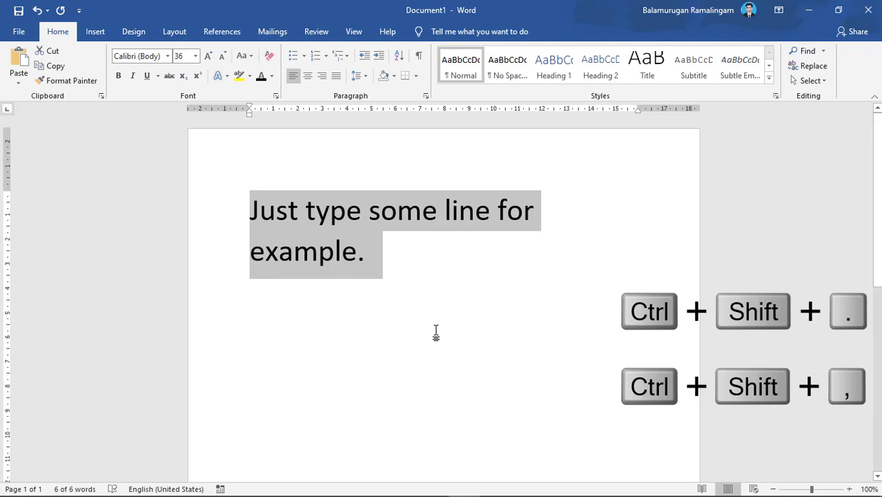
# - Increase the selected sentence's font size stepwise to 80
pyautogui.hotkey('ctrl', 'shift', '.')
pyautogui.hotkey('ctrl', 'shift', '.')
pyautogui.hotkey('ctrl', 'shift', '.')
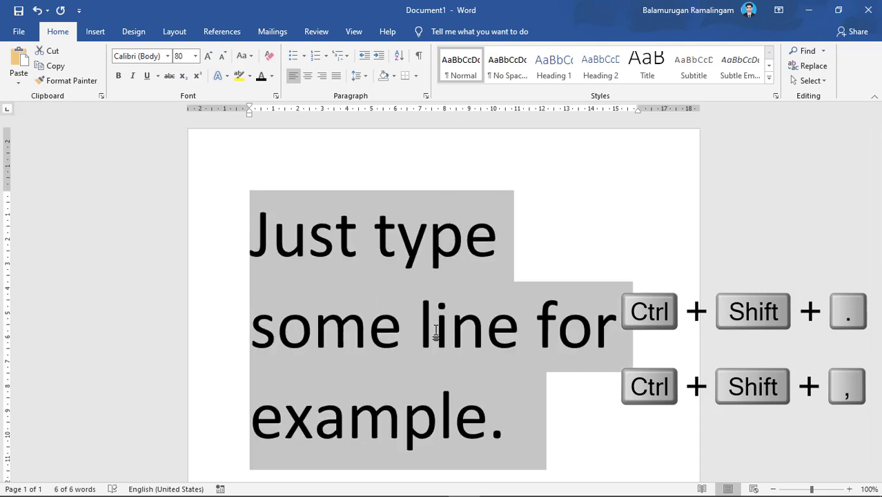
# - Decrease the selected sentence's font size stepwise to 18 and clear the selection
pyautogui.hotkey('ctrl', 'shift', ',')
pyautogui.hotkey('ctrl', 'shift', ',')
pyautogui.hotkey('ctrl', 'shift', ',')
pyautogui.hotkey('ctrl', 'shift', ',')
pyautogui.hotkey('ctrl', 'shift', ',')
pyautogui.hotkey('ctrl', 'shift', ',')
pyautogui.hotkey('ctrl', 'shift', ',')
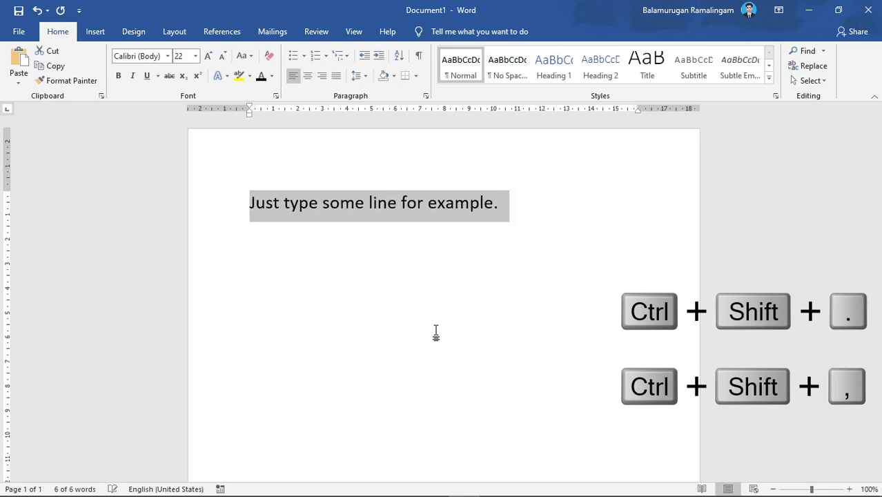
pyautogui.hotkey('ctrl', 'shift', ',')
pyautogui.press('Left')
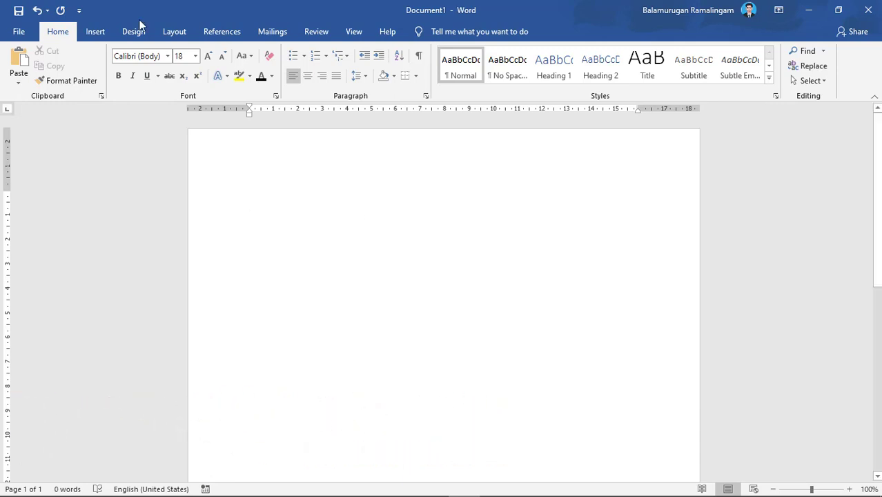
# - Draw a rectangle shape about 5.4 cm wide and 2.7 cm high near the top of the blank page
pyautogui.click(95, 32)
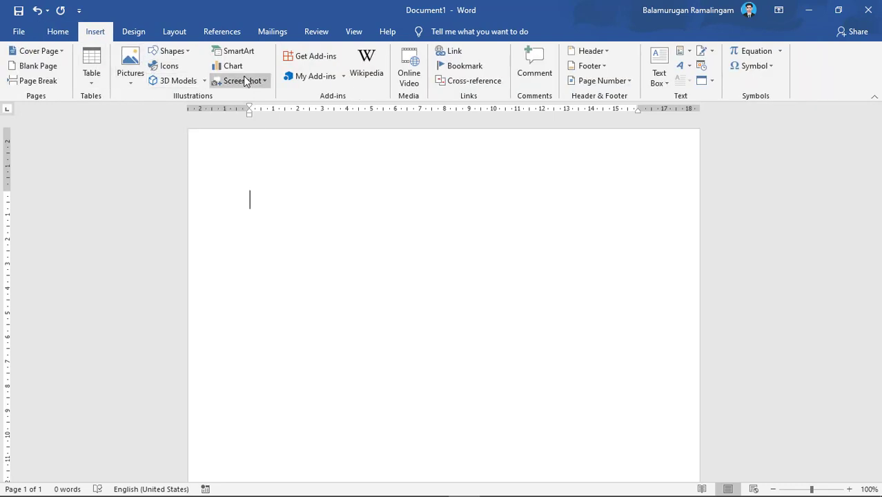
pyautogui.click(185, 52)
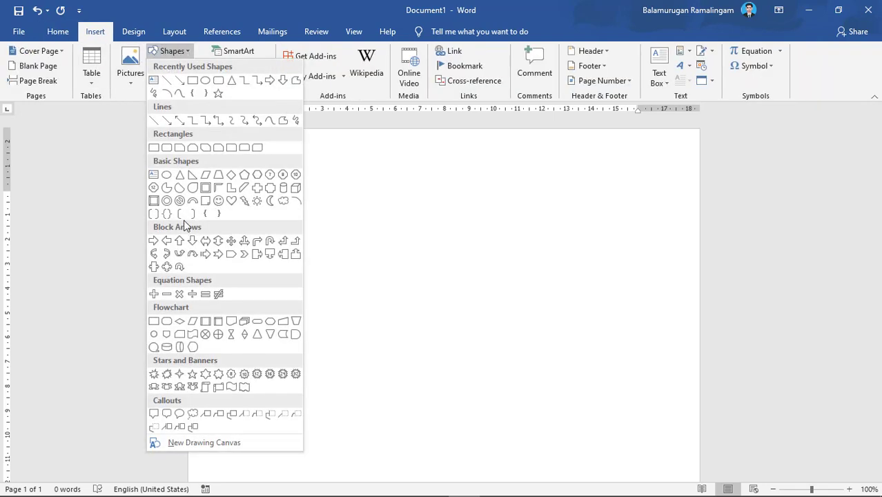
pyautogui.click(194, 93)
pyautogui.moveTo(250, 223); pyautogui.dragTo(383, 288)
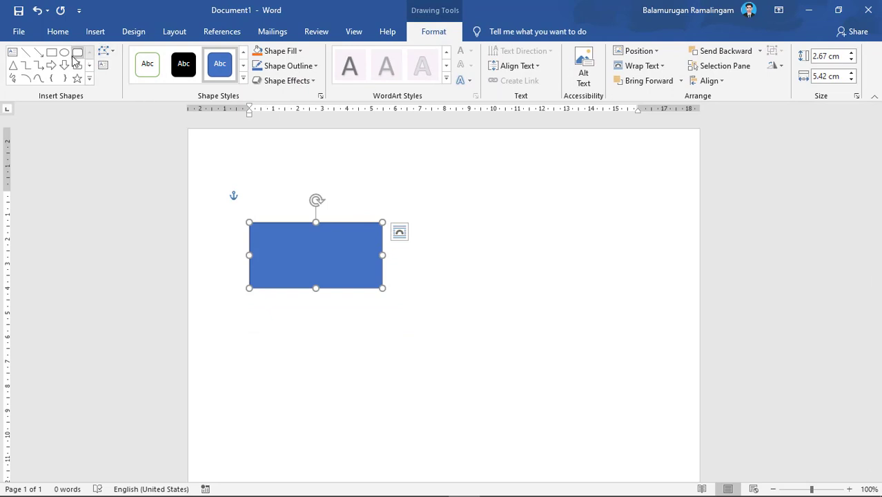
# - Draw a second rectangle about 5.8 cm wide and 2.7 cm high beside the first, and copy it to make a second row of two
pyautogui.click(52, 53)
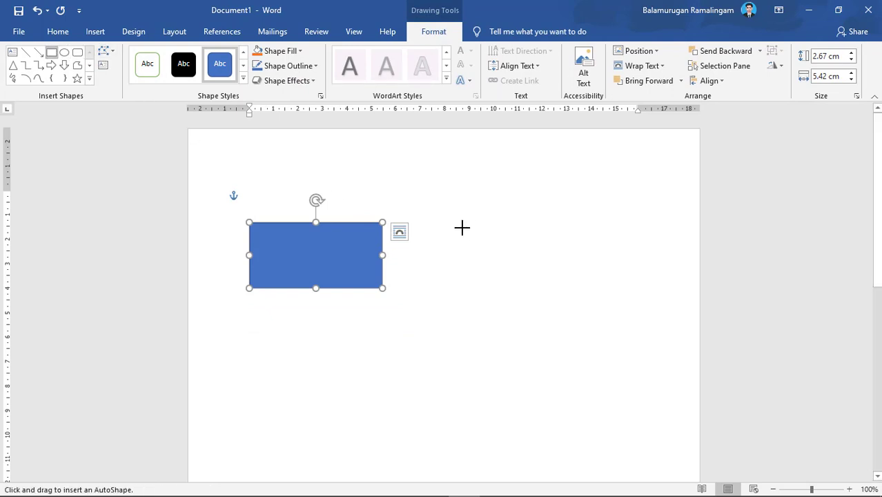
pyautogui.moveTo(446, 222); pyautogui.dragTo(588, 288)
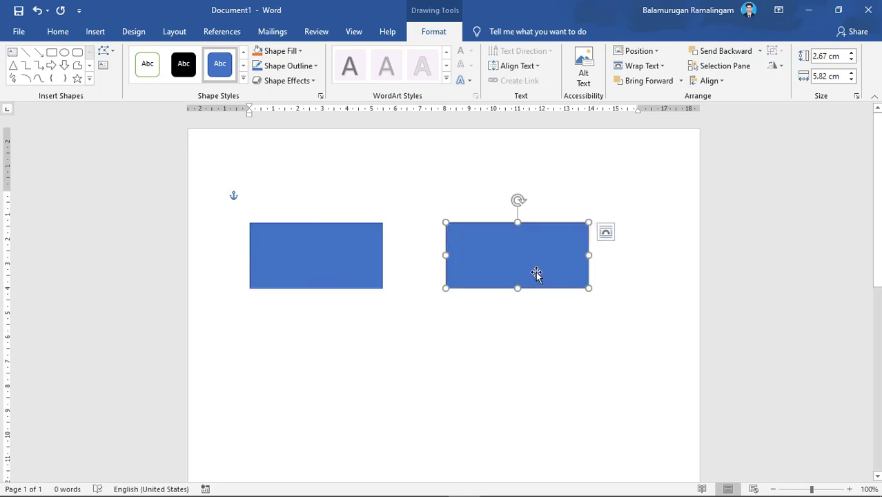
pyautogui.moveTo(536, 271); pyautogui.dragTo(549, 367)
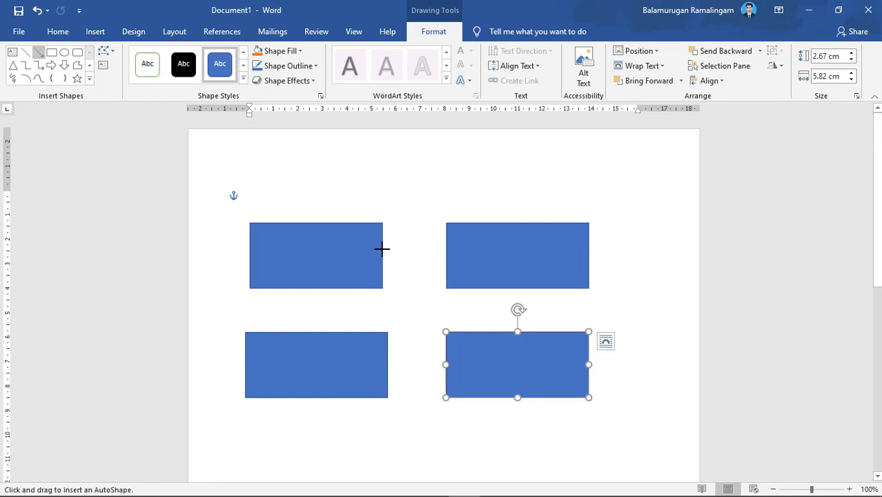
# - Connect the rectangles with arrows: one across each row and one down from each upper rectangle to the one below
pyautogui.moveTo(383, 250); pyautogui.dragTo(416, 357)
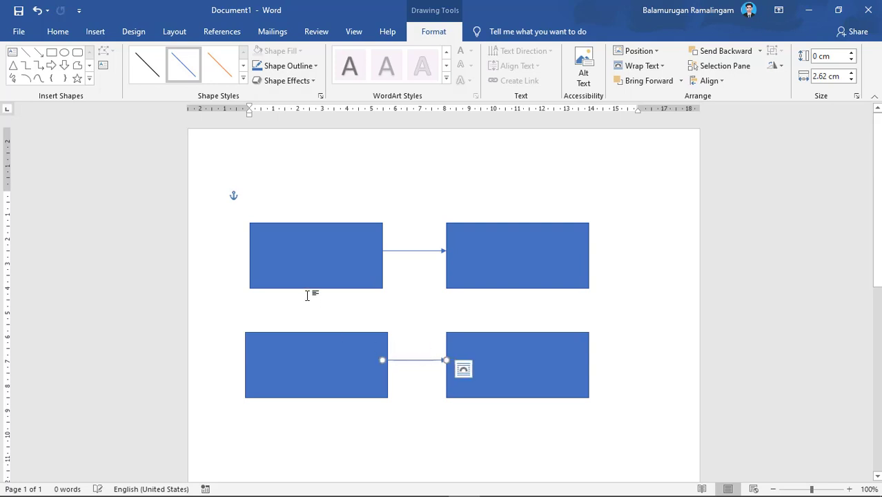
pyautogui.click(463, 369)
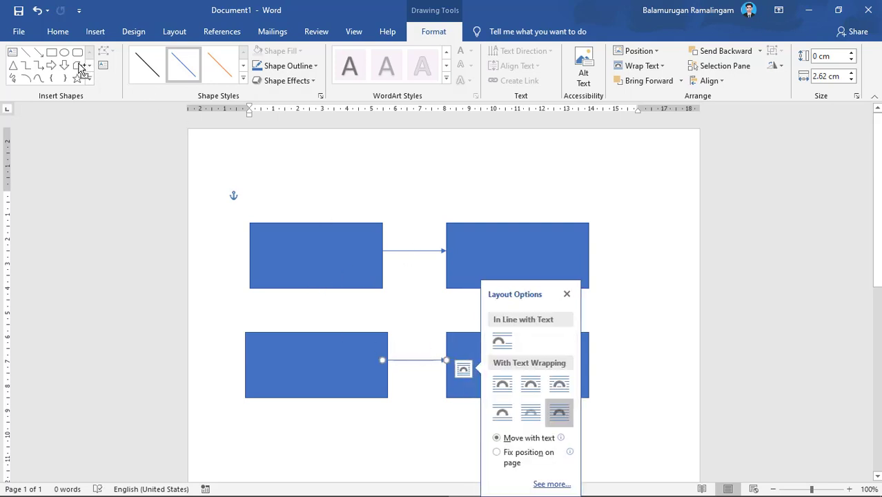
pyautogui.click(39, 52)
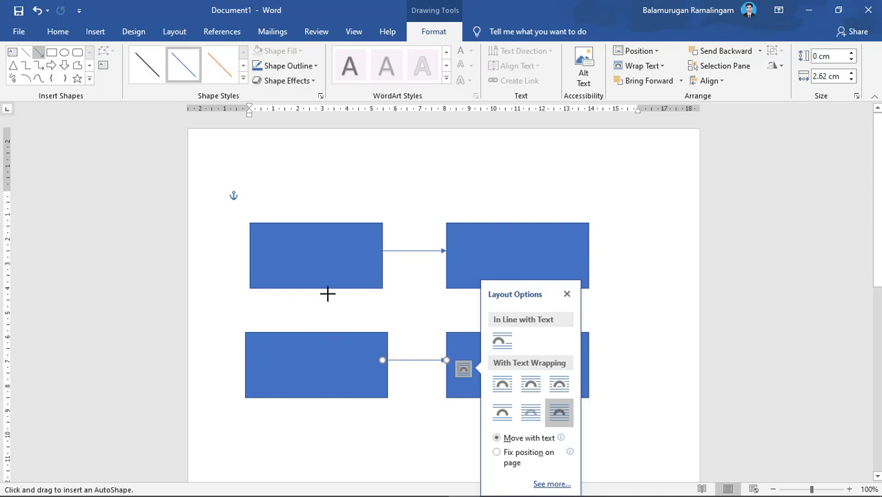
pyautogui.moveTo(313, 289)
pyautogui.mouseDown()
pyautogui.moveTo(313, 327)
pyautogui.moveTo(520, 320)
pyautogui.moveTo(490, 307)
pyautogui.mouseUp()
# - Deselect the shapes and insert a page break after the diagram, with the view at 70%
pyautogui.click(581, 321)
pyautogui.scroll(-3, 569, 290)
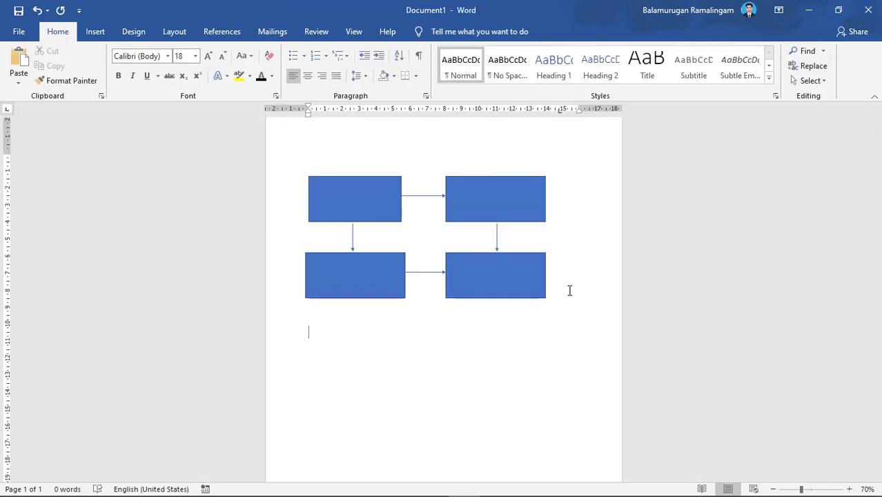
pyautogui.hotkey('ctrl', 'Return')
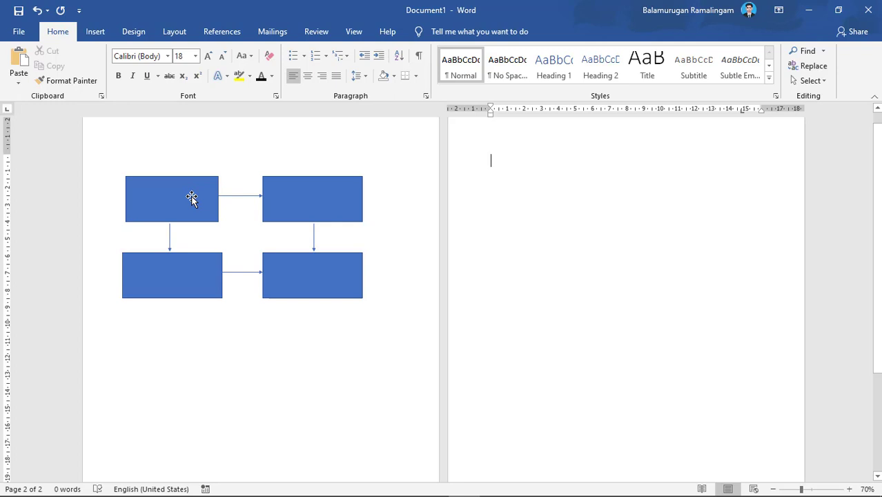
# - Move the four rectangles and the upper horizontal arrow one at a time to the second page
pyautogui.moveTo(192, 199); pyautogui.dragTo(563, 179)
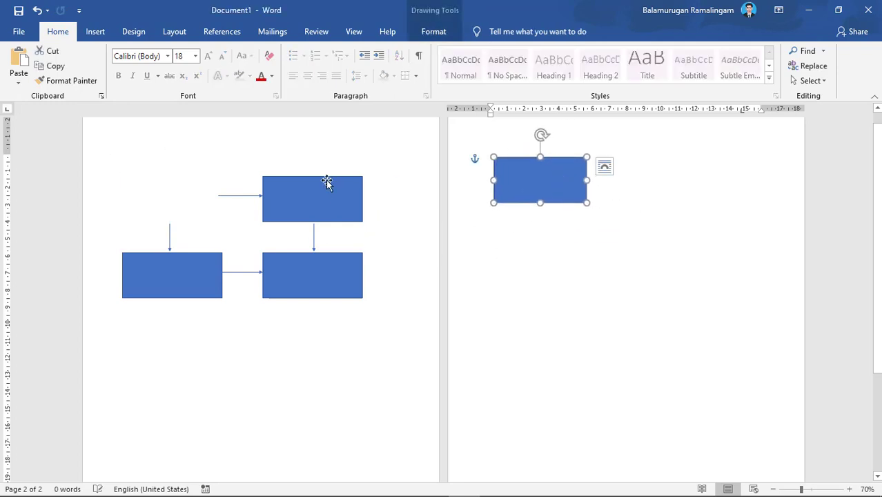
pyautogui.moveTo(327, 180); pyautogui.dragTo(713, 172)
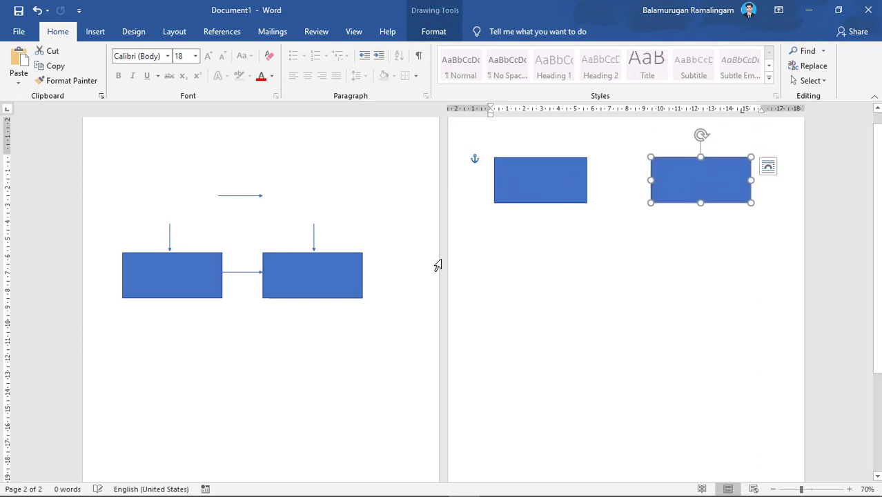
pyautogui.moveTo(196, 291); pyautogui.dragTo(556, 286)
pyautogui.moveTo(344, 289); pyautogui.dragTo(719, 283)
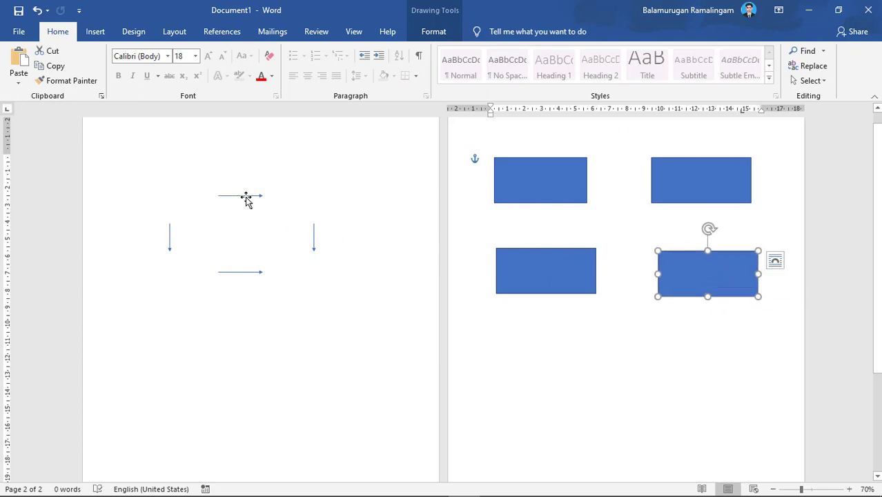
pyautogui.moveTo(245, 196); pyautogui.dragTo(605, 178)
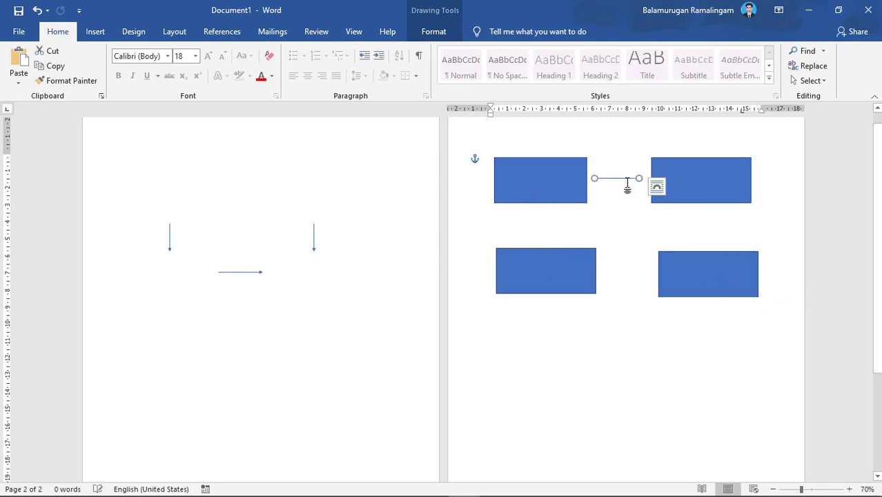
# - Undo the separate shape moves and place the cursor below the diagram on the first page
pyautogui.hotkey('ctrl', 'z')
pyautogui.hotkey('ctrl', 'z')
pyautogui.hotkey('ctrl', 'z')
pyautogui.hotkey('ctrl', 'z')
pyautogui.hotkey('ctrl', 'z')
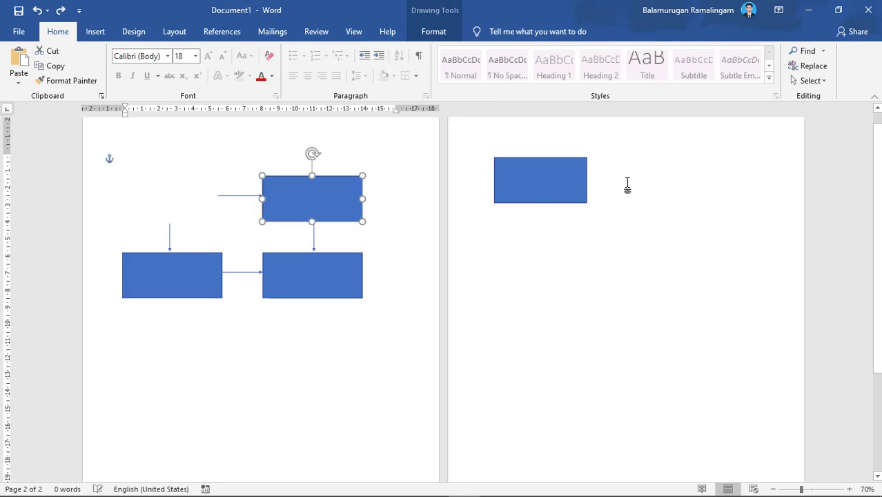
pyautogui.click(193, 332)
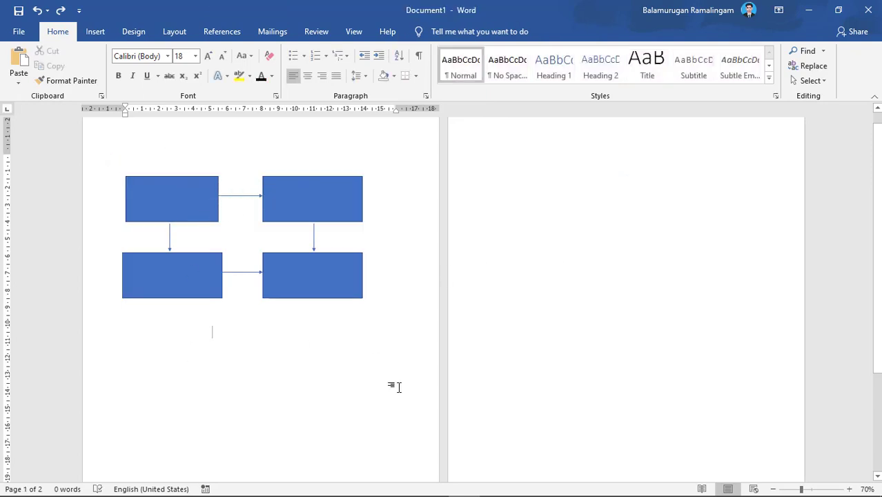
# - Select all four rectangles and their four connecting arrows together and combine them into one group
pyautogui.click(201, 197)
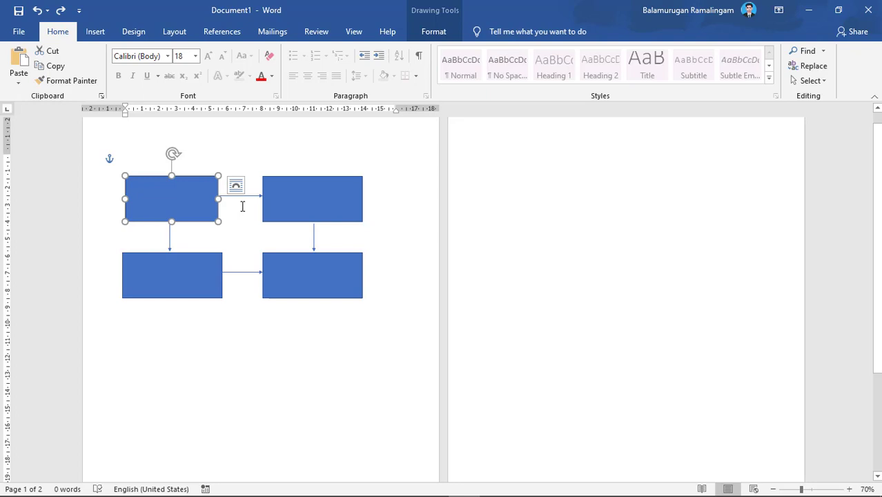
pyautogui.press('ctrl')
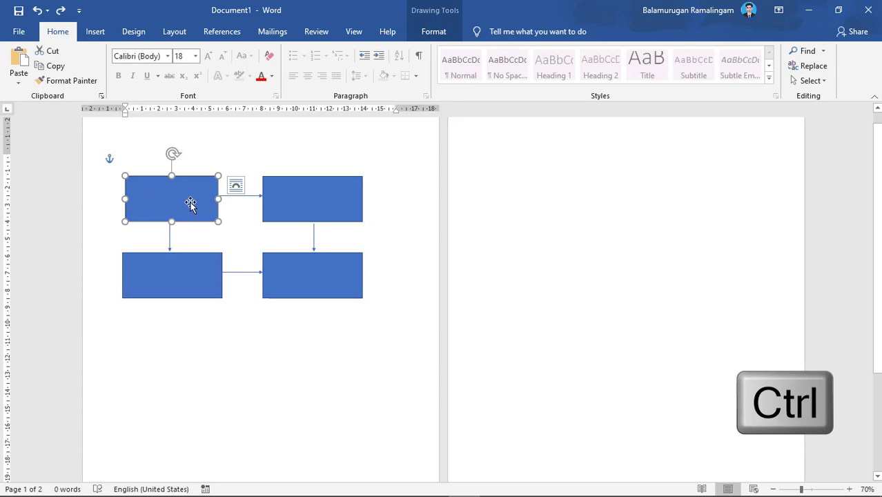
pyautogui.keyDown('ctrl'); pyautogui.click(254, 197); pyautogui.keyUp('ctrl')
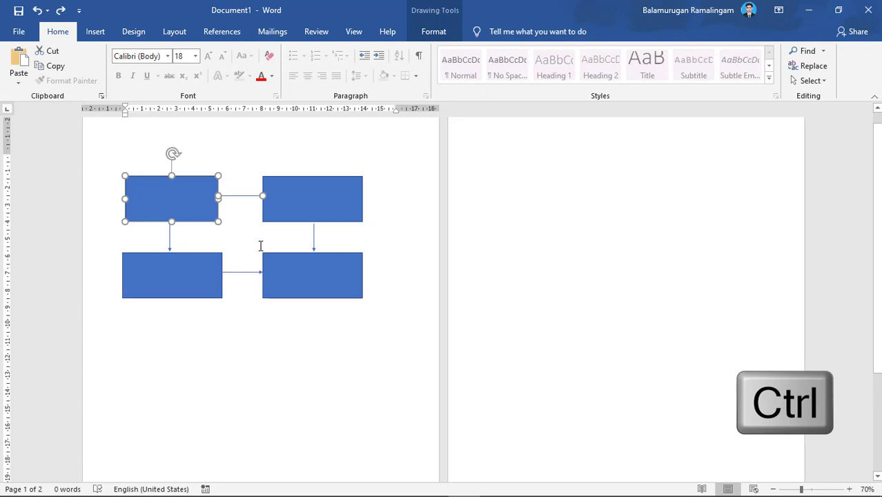
pyautogui.keyDown('ctrl'); pyautogui.click(292, 210); pyautogui.keyUp('ctrl')
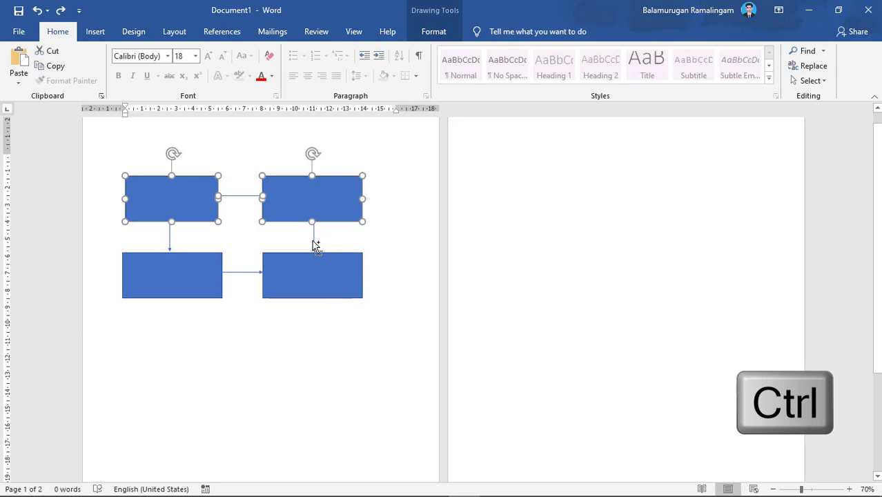
pyautogui.keyDown('ctrl'); pyautogui.click(312, 247); pyautogui.keyUp('ctrl')
pyautogui.keyDown('ctrl'); pyautogui.click(315, 285); pyautogui.keyUp('ctrl')
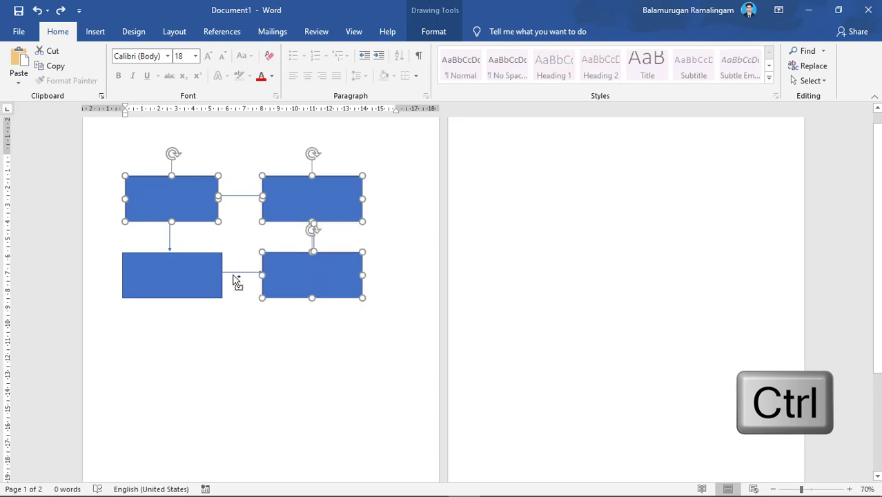
pyautogui.keyDown('ctrl'); pyautogui.click(238, 275); pyautogui.keyUp('ctrl')
pyautogui.keyDown('ctrl'); pyautogui.click(167, 279); pyautogui.keyUp('ctrl')
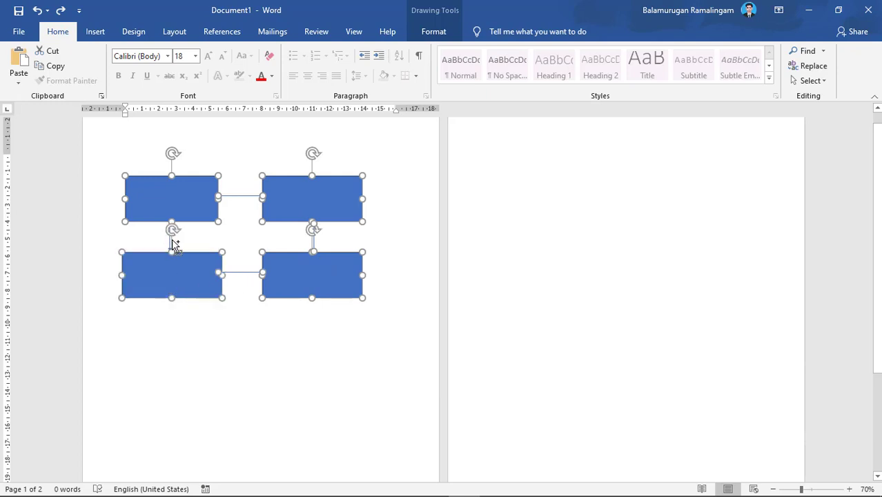
pyautogui.keyDown('ctrl'); pyautogui.click(172, 243); pyautogui.keyUp('ctrl')
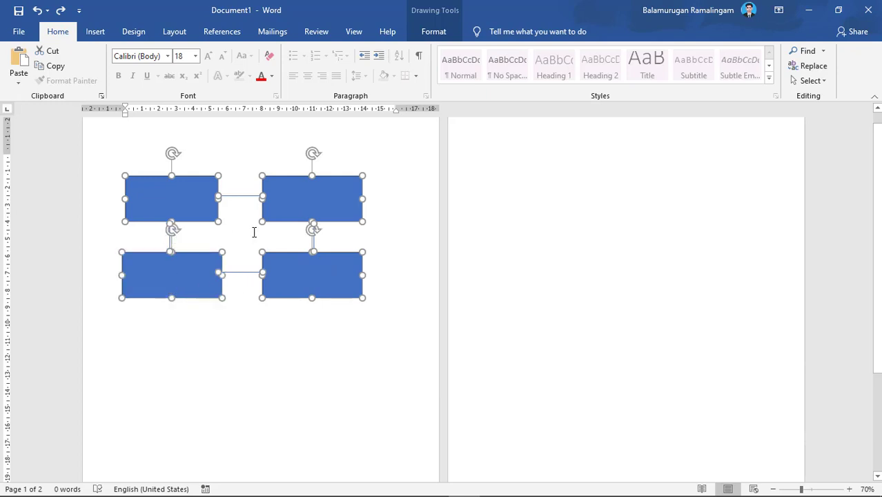
pyautogui.click(430, 38)
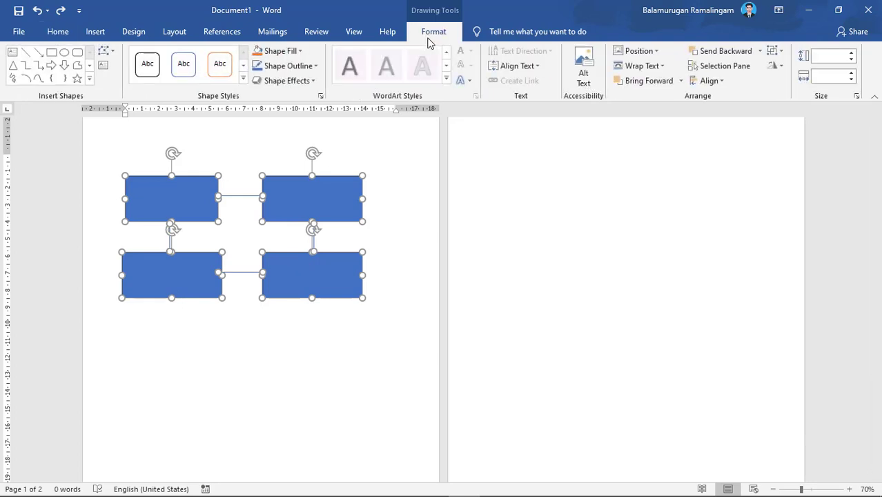
pyautogui.click(778, 57)
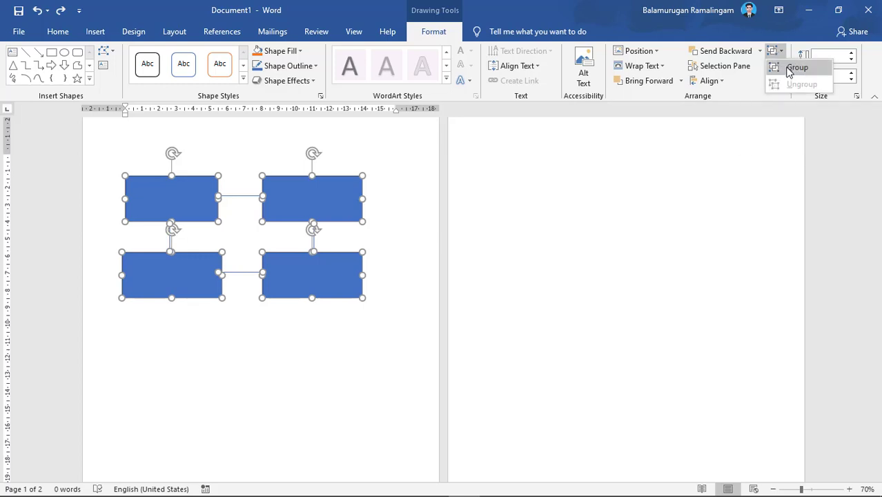
pyautogui.click(796, 67)
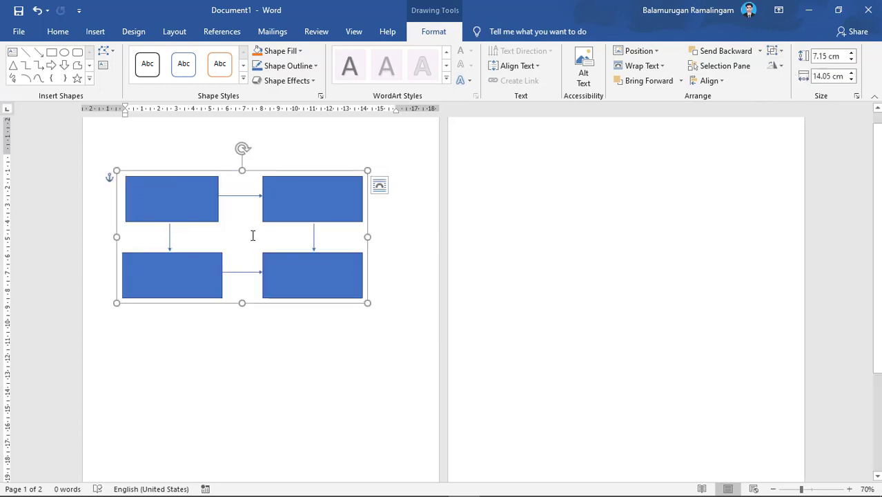
# - Move the grouped diagram to the start of the second page and adjust its position there
pyautogui.press('F2')
pyautogui.click(473, 175)
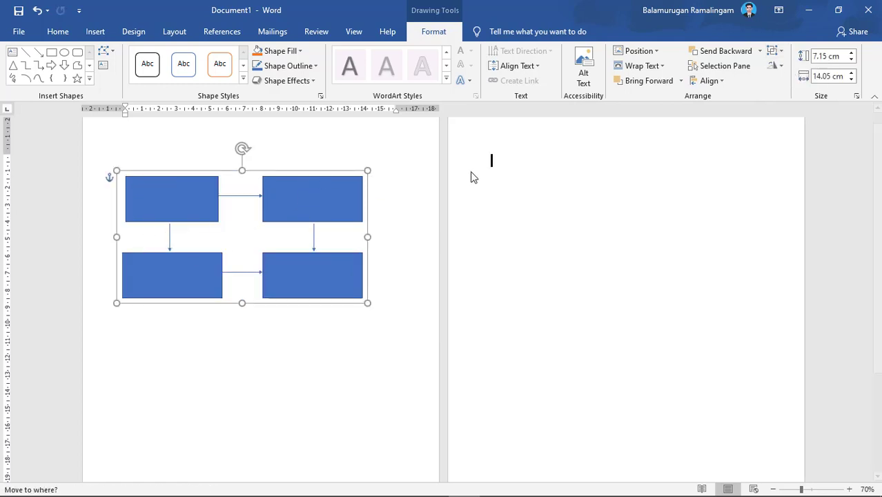
pyautogui.press('Return')
pyautogui.moveTo(570, 148); pyautogui.dragTo(594, 161)
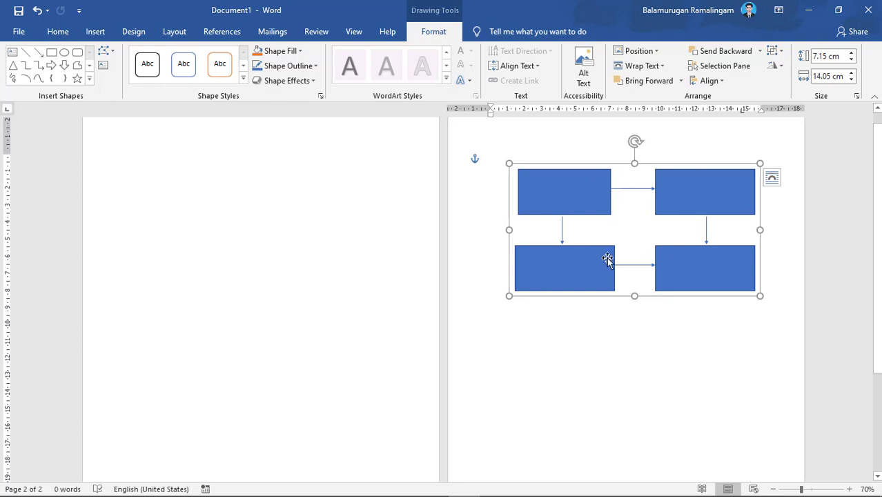
pyautogui.moveTo(552, 164)
pyautogui.mouseDown()
pyautogui.moveTo(567, 414)
pyautogui.moveTo(546, 492)
pyautogui.moveTo(617, 236)
pyautogui.moveTo(532, 162)
pyautogui.moveTo(562, 155)
pyautogui.moveTo(550, 159)
pyautogui.mouseUp()
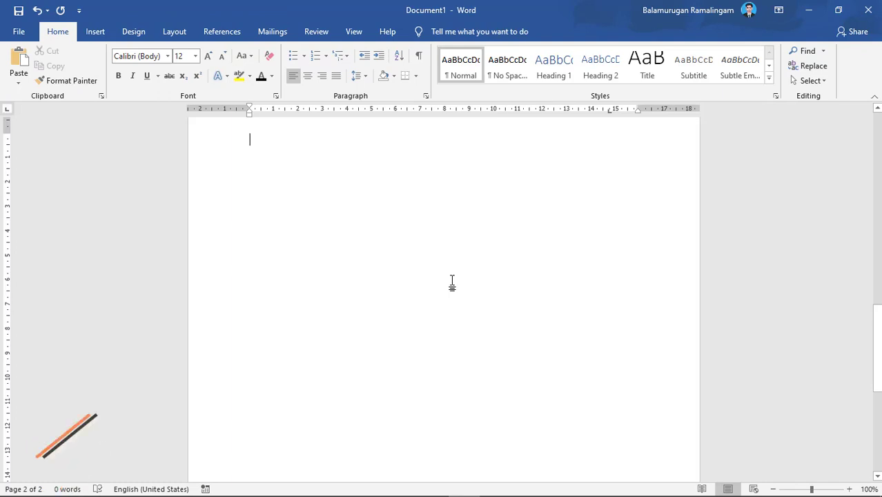
# - Enter "Iggwfgigfigig" at size 12, enlarge the font to 16 and continue the line with "jsgfigigefiifohqw"
pyautogui.write('lggwfgigfigig')
pyautogui.hotkey('ctrl', 'shift', '.')
pyautogui.hotkey('ctrl', 'shift', '.')
pyautogui.write('jsgfigigefiifohqw')
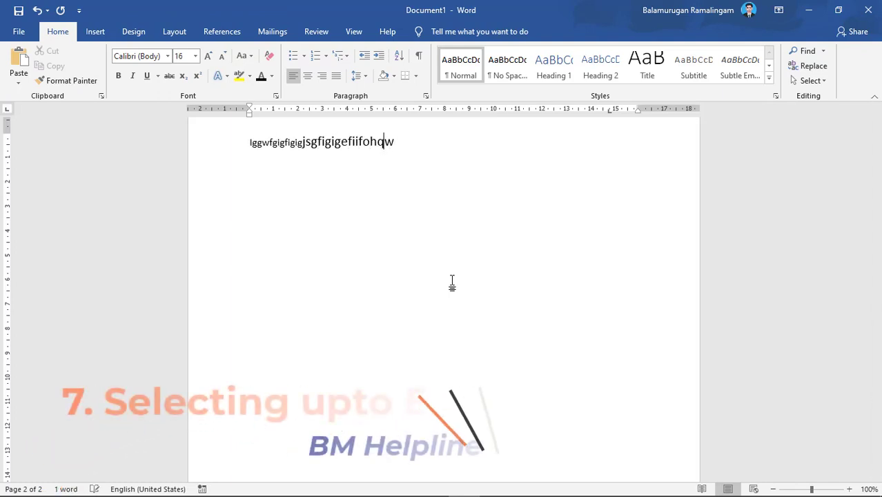
# - Add filler lines "Aspfoashofhahsifhpasf" and "Salfnnasonfonasnfnaspjfpjas", a blank line, "Asfnlanslnflnas;nf;as" and "MFSNANFN;LKAknldfknlndv;m;lsd"
pyautogui.press('Return')
pyautogui.write('aspfoashofhahsifhpasf')
pyautogui.press('Return')
pyautogui.write('salfnnasonfonasnfnaspjfpjas')
pyautogui.press('Return')
pyautogui.press('Return')
pyautogui.write('asfnlanslnflnas;nf;as')
pyautogui.press('Return')
pyautogui.write('MFSNANFN;LKAknldfknlndv;m;lsd')
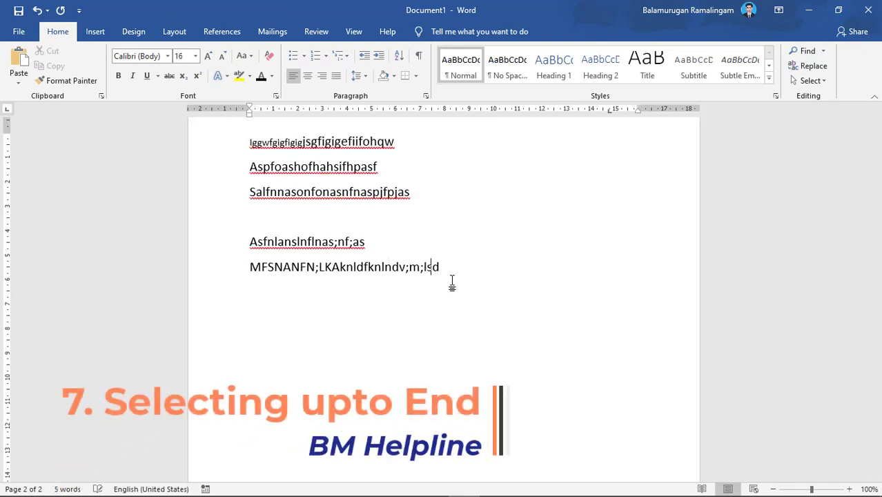
# - Add three more filler lines: "Dsnvlknsdlvnlksnoahflnfsl", "Sdfnlksdnlgnlsdngsd" and "Sadnfhadsfoijdsapjf"
pyautogui.press('Return')
pyautogui.write('dsnvlknsdlvnlksnoahflnfsl')
pyautogui.press('Return')
pyautogui.write('sdfnlksdnlgnlsdngsd sadnfhadsfoijdsapjf')
pyautogui.press('Return')
# - Add the lines "Some random paragraph for showing tutoriallkdvnvn" and "Snlanvnad;n’", a blank line, and "Skvlknasnv["
pyautogui.write('Some randon')
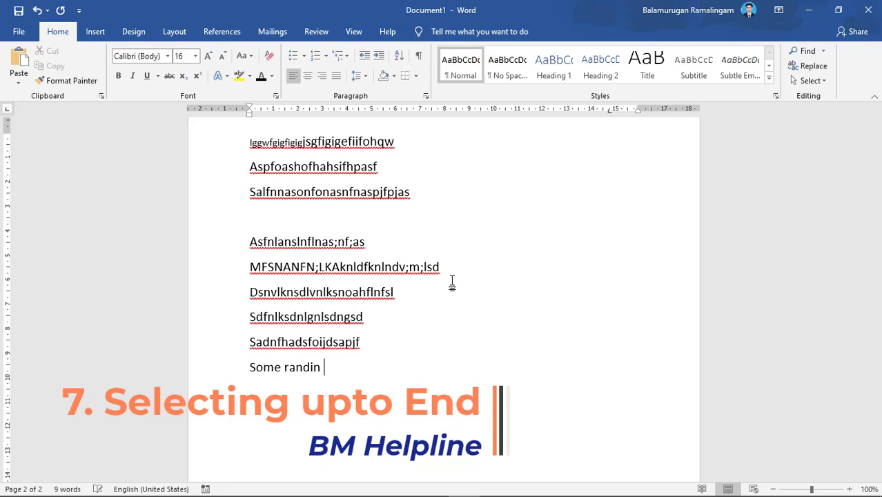
pyautogui.press('BackSpace')
pyautogui.write('m paragraph for sho')
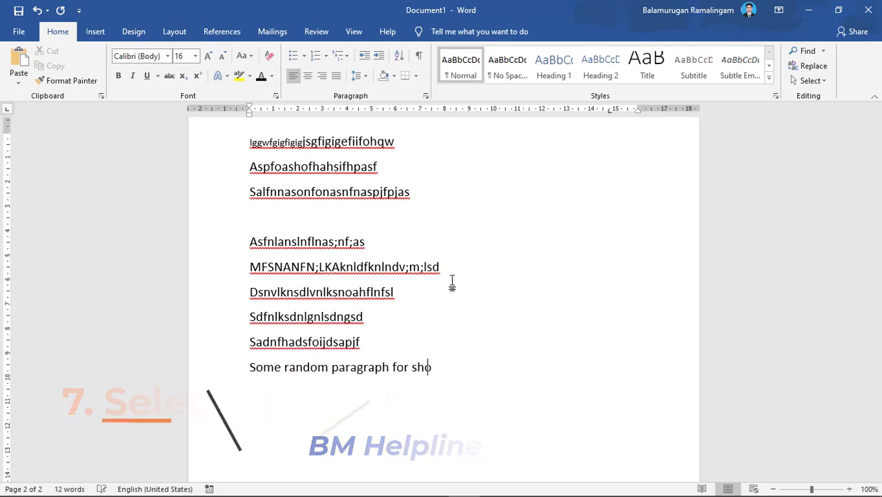
pyautogui.write('wing tutoriallkdvnvn')
pyautogui.press('Return')
pyautogui.write("snlanvnad;n'")
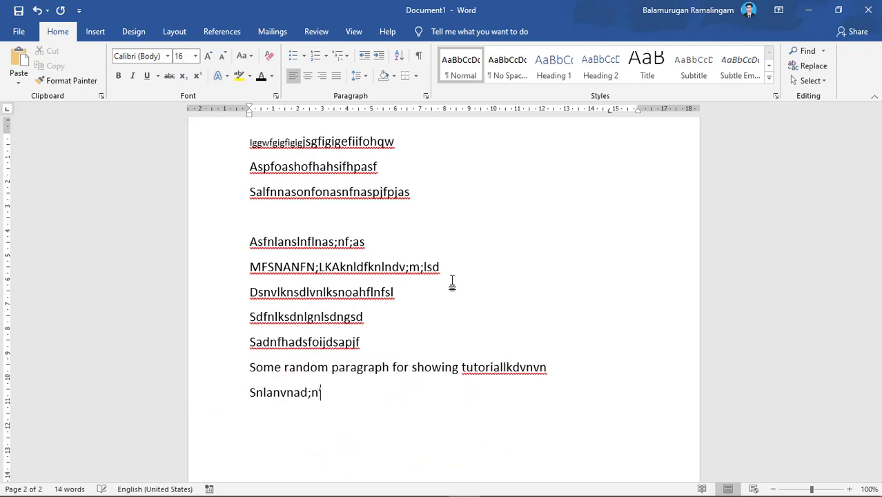
pyautogui.press('Return')
pyautogui.press('Return')
pyautogui.write('skvlknasnv[')
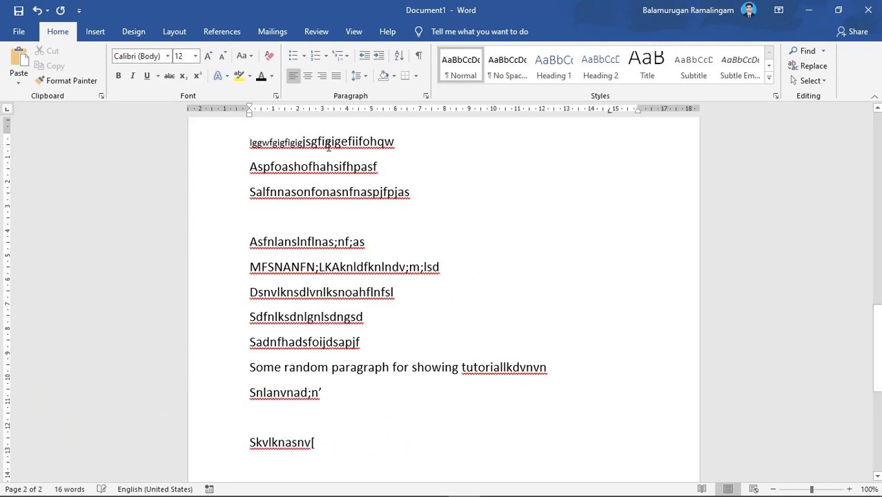
# - Delete "Skvlknasnv[", the blank line above it and "Snlanvnad;n’" one character at a time
pyautogui.moveTo(302, 143); pyautogui.dragTo(249, 143)
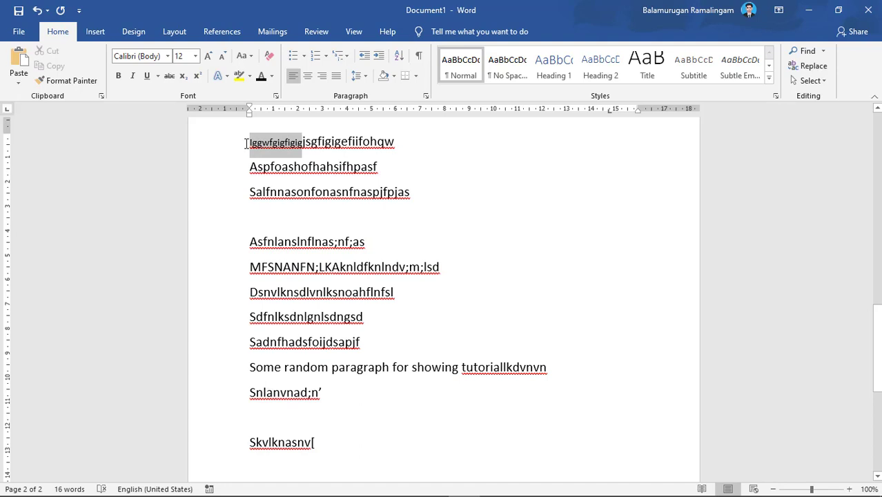
pyautogui.click(305, 141)
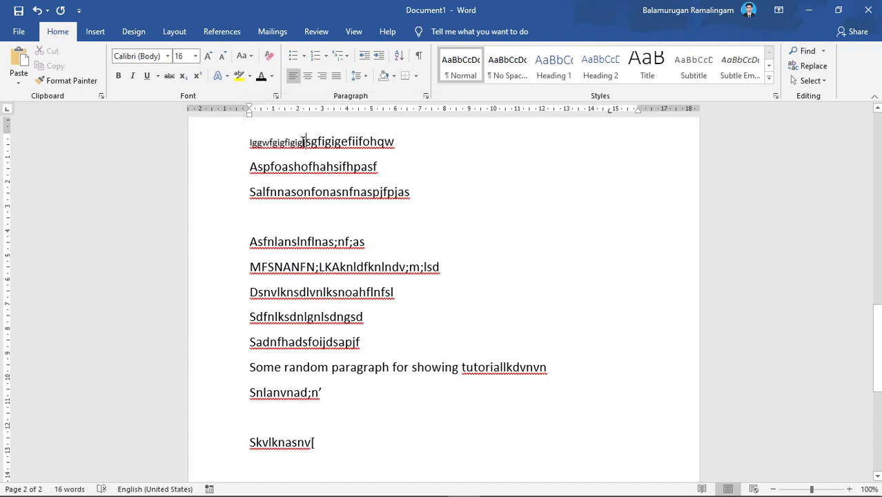
pyautogui.click(317, 444)
pyautogui.press('BackSpace')
pyautogui.press('BackSpace')
pyautogui.press('BackSpace')
pyautogui.press('BackSpace')
pyautogui.press('BackSpace')
pyautogui.press('BackSpace')
pyautogui.press('BackSpace')
pyautogui.press('BackSpace')
pyautogui.press('BackSpace')
pyautogui.press('BackSpace')
pyautogui.press('BackSpace')
pyautogui.press('BackSpace')
pyautogui.press('BackSpace')
pyautogui.press('BackSpace')
pyautogui.press('BackSpace')
pyautogui.press('BackSpace')
pyautogui.press('BackSpace')
pyautogui.press('BackSpace')
pyautogui.press('BackSpace')
pyautogui.press('BackSpace')
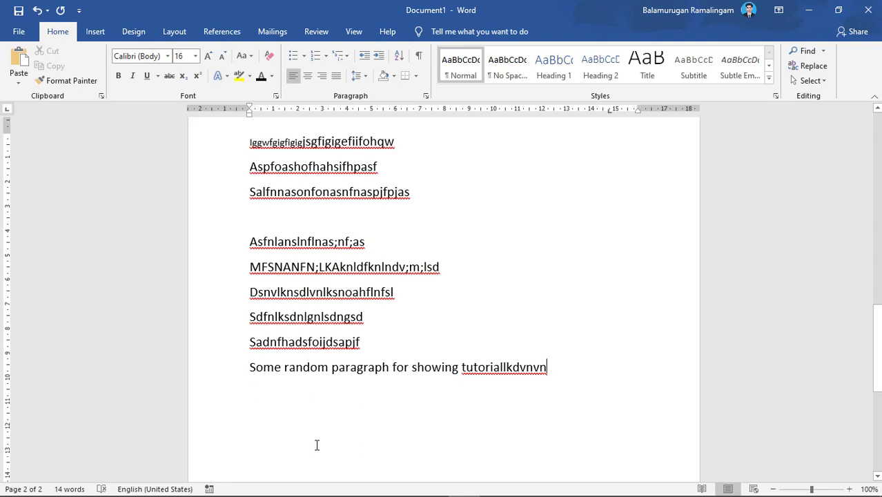
# - Undo the deletion of the last lines back to "Skvlknasnv["
pyautogui.hotkey('ctrl', 'z')
pyautogui.hotkey('ctrl', 'z')
pyautogui.hotkey('ctrl', 'z')
pyautogui.hotkey('ctrl', 'z')
pyautogui.hotkey('ctrl', 'z')
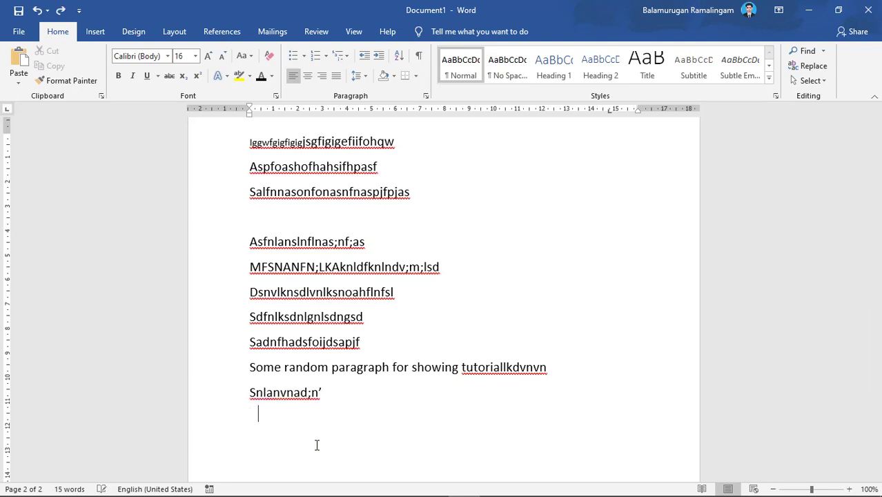
pyautogui.hotkey('ctrl', 'z')
pyautogui.hotkey('ctrl', 'z')
pyautogui.hotkey('ctrl', 'z')
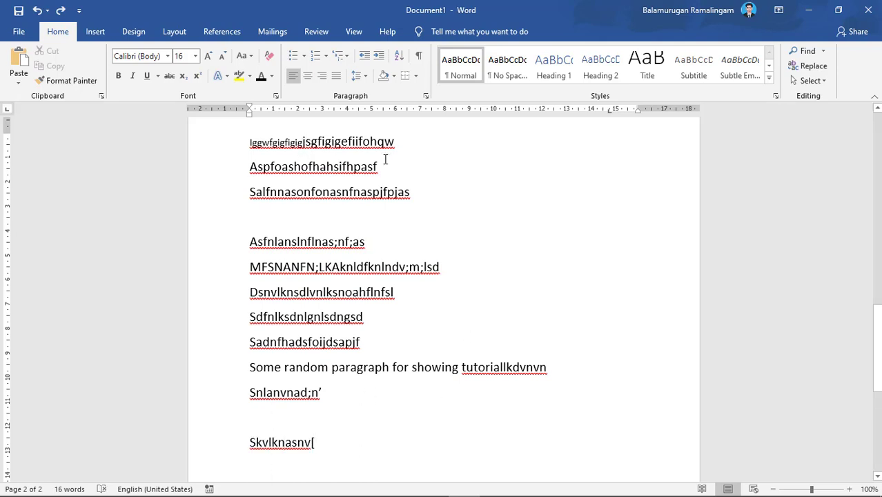
# - Select everything from just before "jsgfigigefiifohqw" to the end of the document and delete it
pyautogui.press('Left')
pyautogui.hotkey('ctrl', 'shift', 'End')
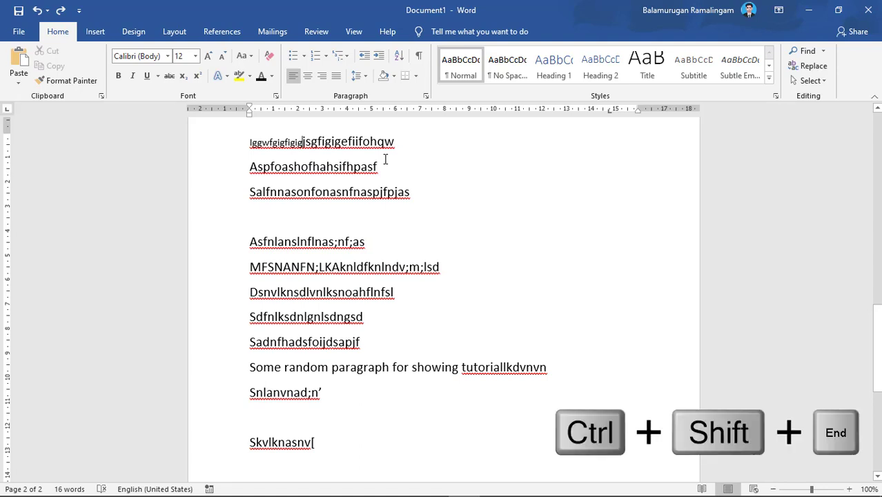
pyautogui.hotkey('ctrl', 'shift', 'End')
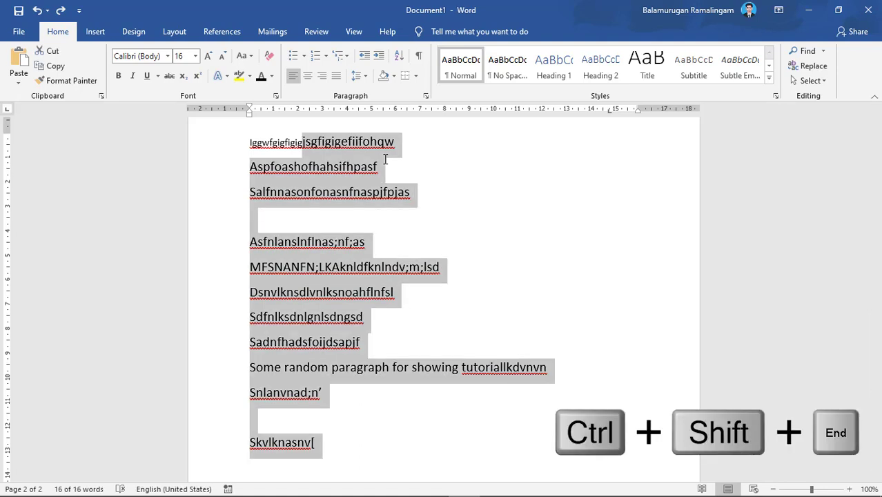
pyautogui.press('Delete')
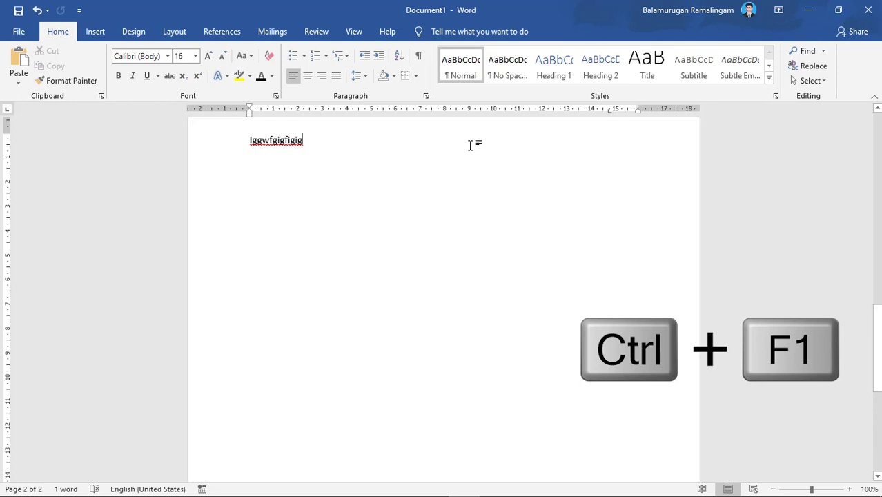
# - Collapse the ribbon and add the line "I like this Full Screen View!" below "Iggwfgigfigig"
pyautogui.hotkey('ctrl', 'F1')
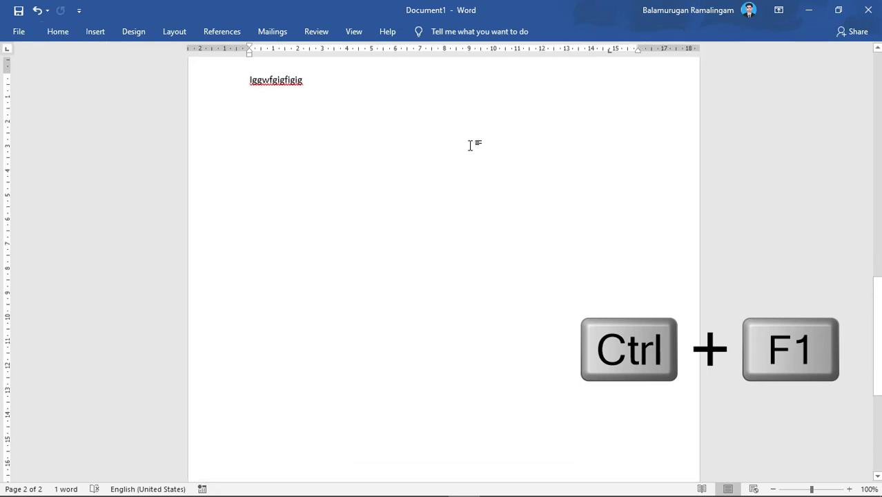
pyautogui.press('Return')
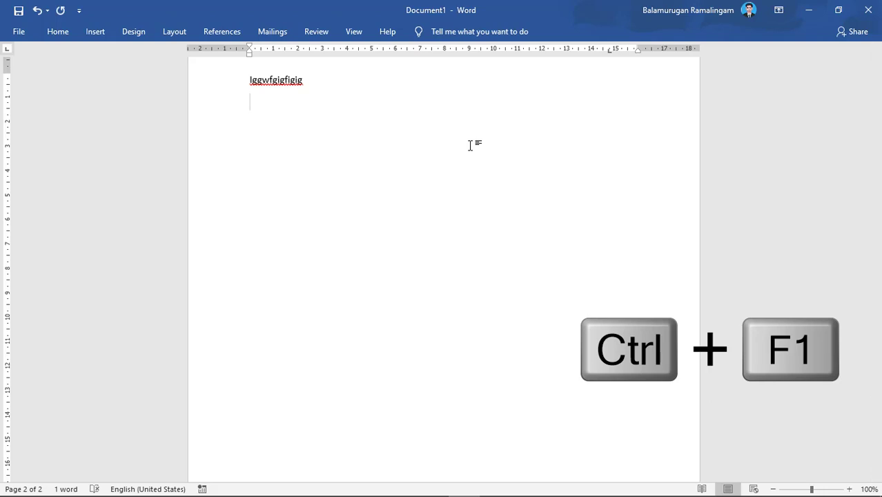
pyautogui.write('I like th')
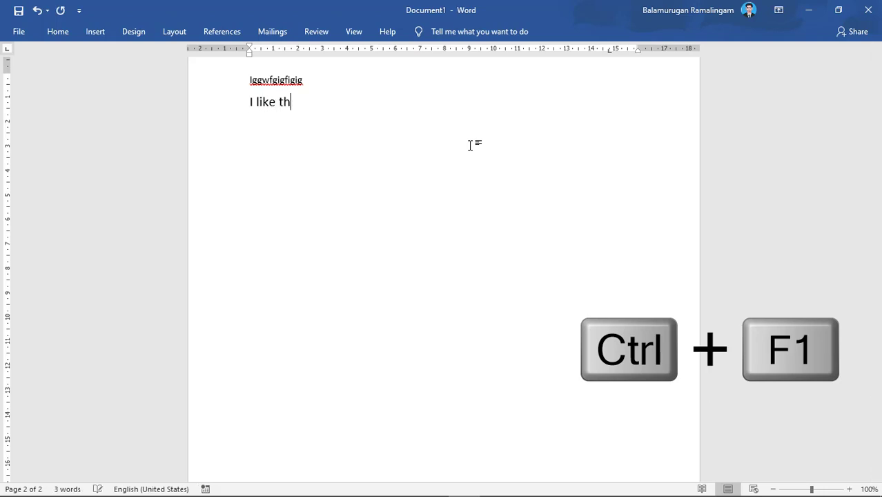
pyautogui.write('is Full Screen Vir')
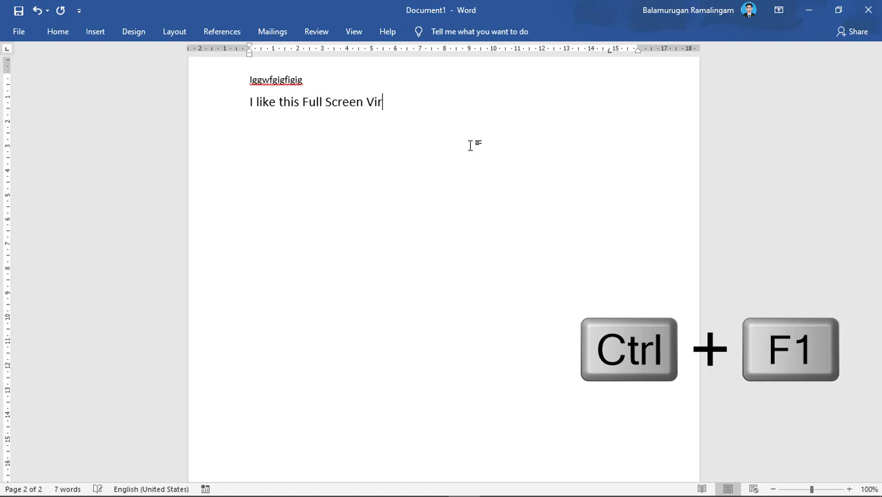
pyautogui.press('BackSpace')
pyautogui.write('ew!')
# - Expand the ribbon, collapse it once more and restore it to full display
pyautogui.hotkey('ctrl', 'F1')
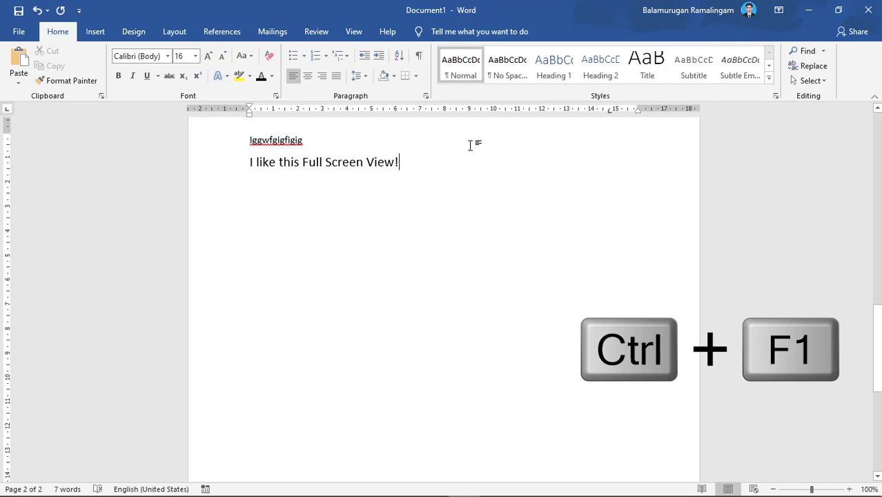
pyautogui.hotkey('ctrl', 'F1')
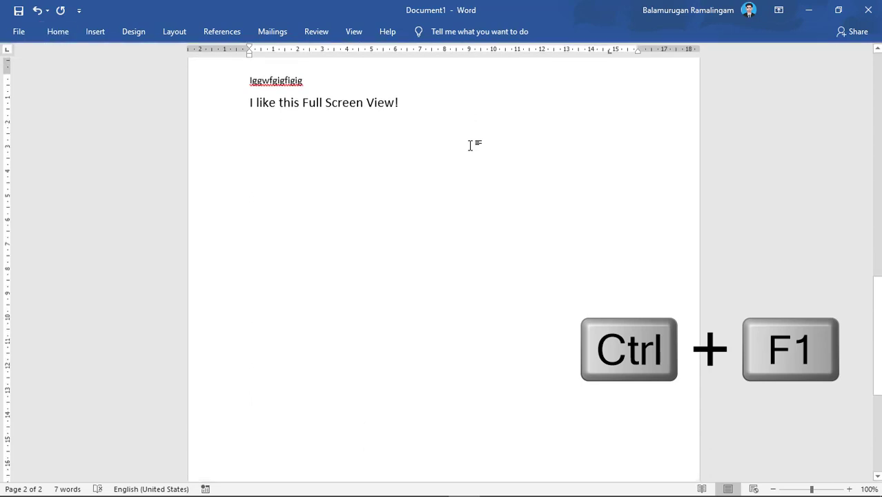
pyautogui.doubleClick(57, 33)
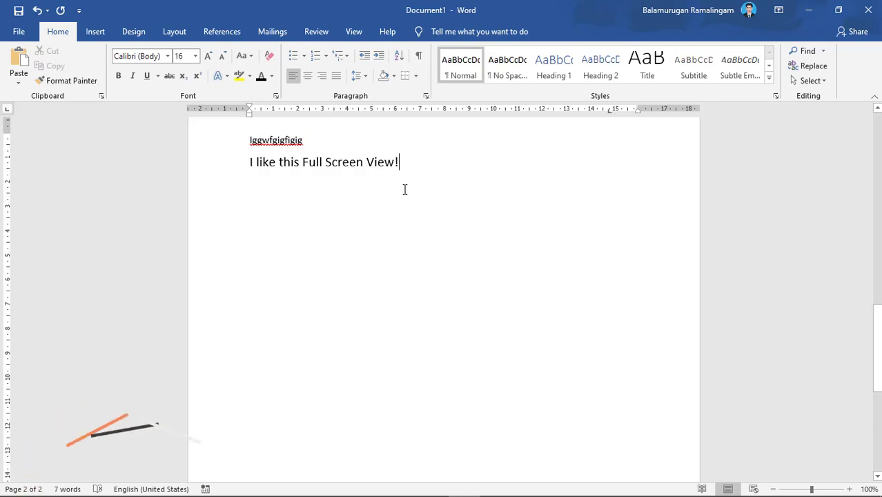
# - Add the line "This is LEFT ALIGNMENT" below the full-screen sentence
pyautogui.press('Return')
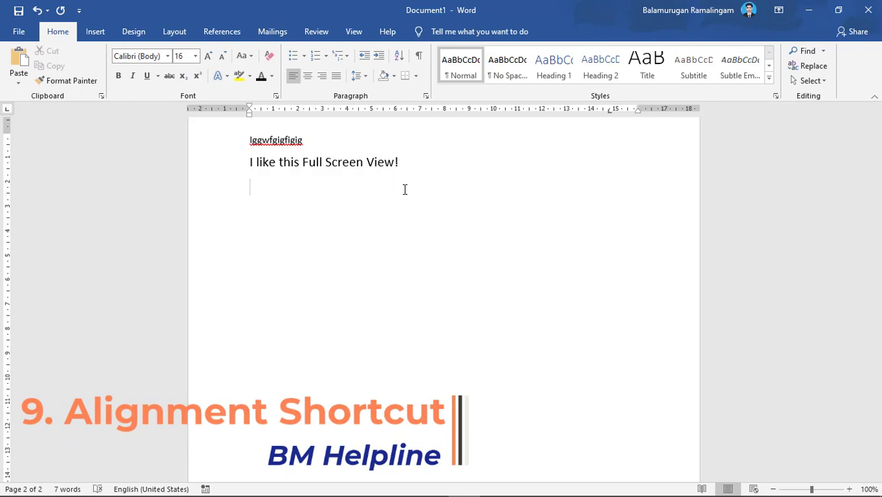
pyautogui.write('L')
pyautogui.press('BackSpace')
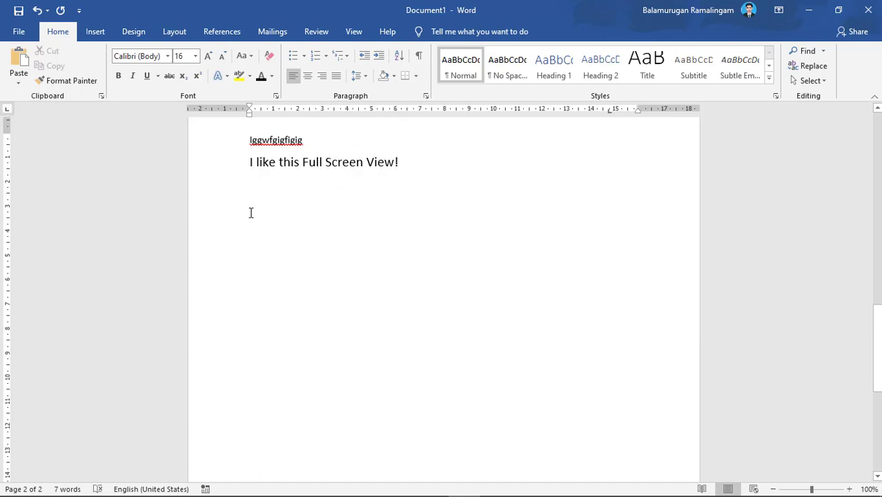
pyautogui.write('This')
pyautogui.press('BackSpace')
pyautogui.press('BackSpace')
pyautogui.press('BackSpace')
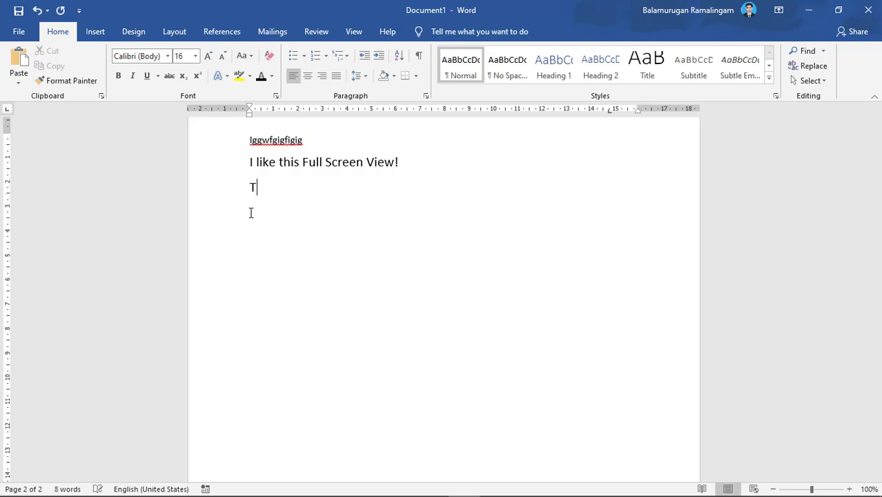
pyautogui.write('is')
pyautogui.press('BackSpace')
pyautogui.press('BackSpace')
pyautogui.write('his is LEFT')
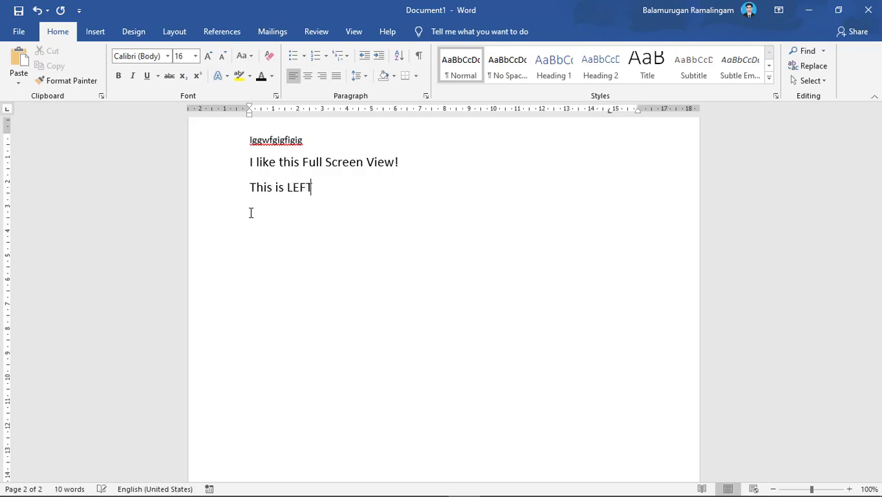
pyautogui.write(' ALIGNMWN')
pyautogui.press('BackSpace')
pyautogui.press('BackSpace')
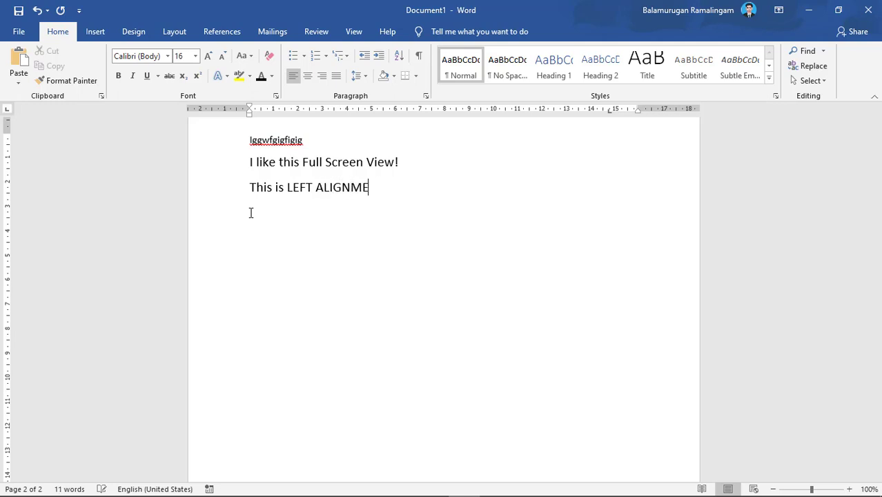
pyautogui.write('ENT')
# - Add a right-aligned line reading "This is Right ALIGNMENT. Example…." below the left-aligned one
pyautogui.press('Return')
pyautogui.write('This is Right ')
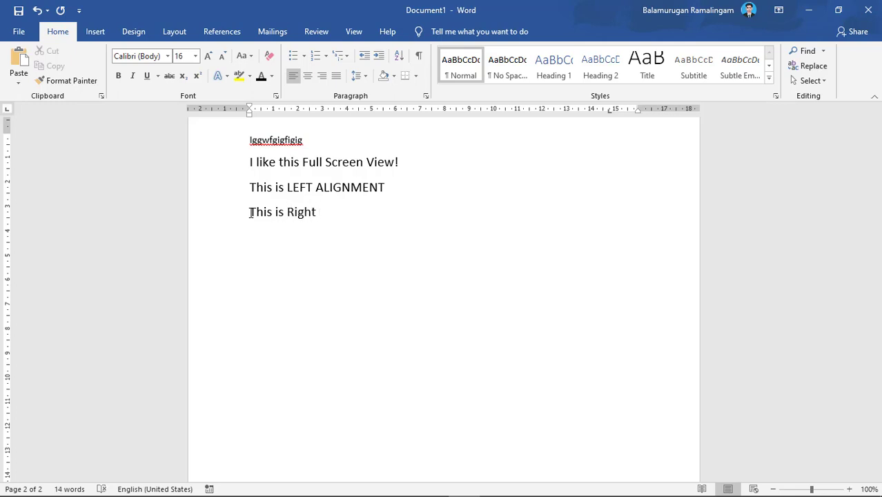
pyautogui.write('ALIGNMENT')
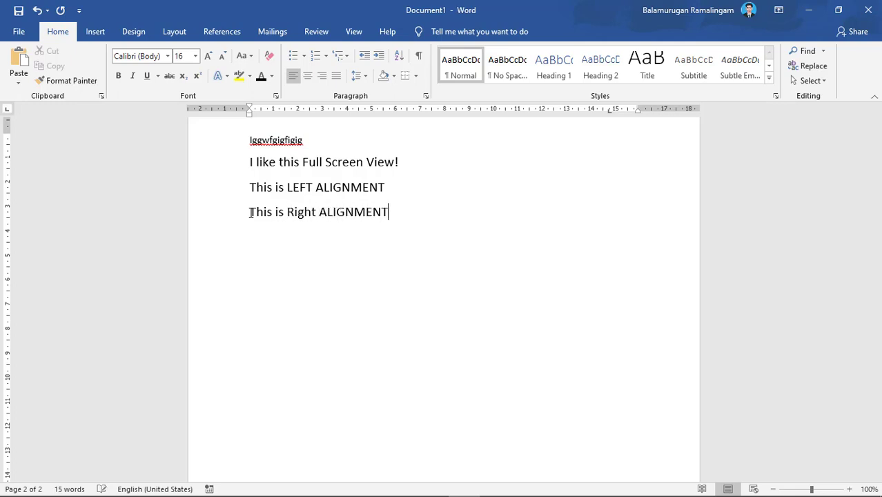
pyautogui.click(251, 212)
pyautogui.hotkey('ctrl', 'r')
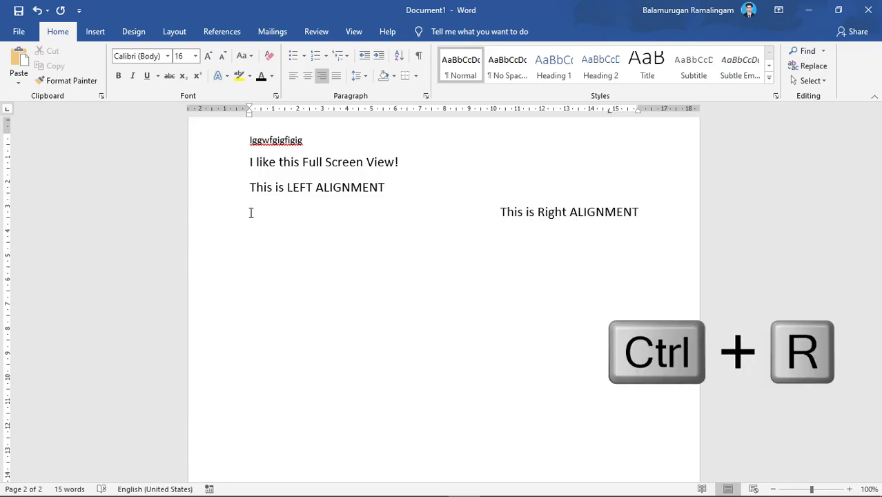
pyautogui.press('End')
pyautogui.write('. Ex')
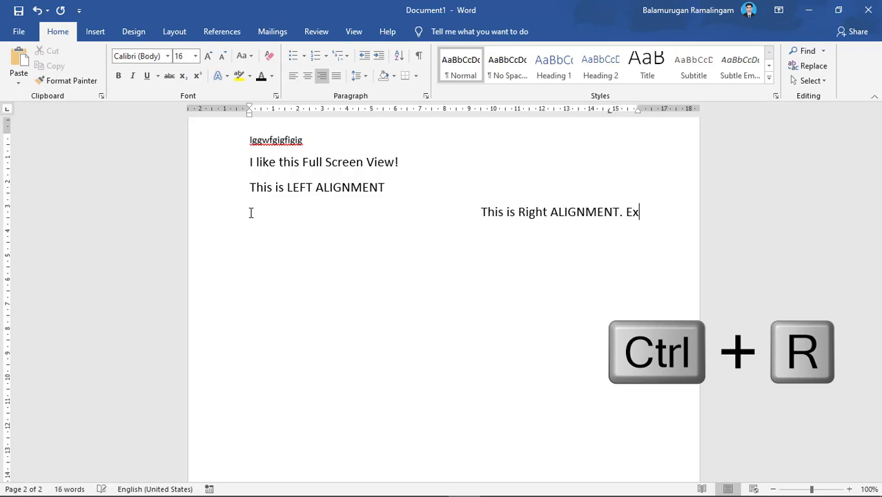
pyautogui.write('ample....')
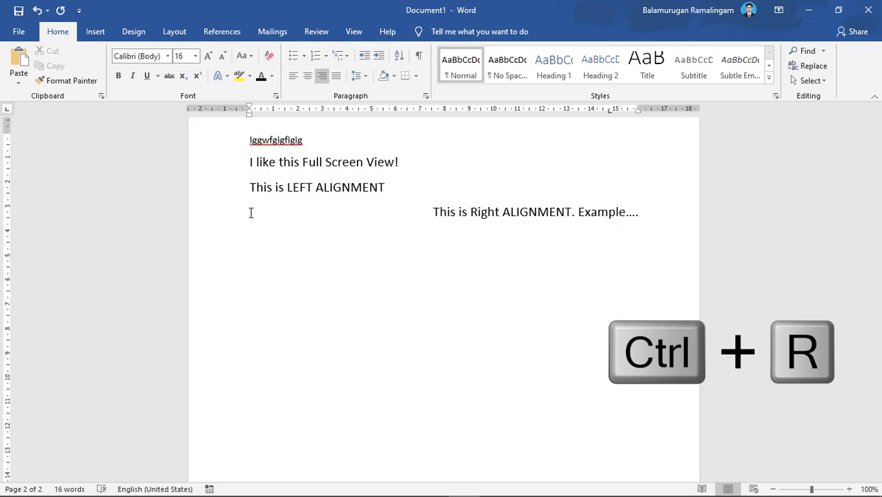
# - Add a centred line reading "This is CENTER ALIGNMENT" below the right-aligned one
pyautogui.press('Return')
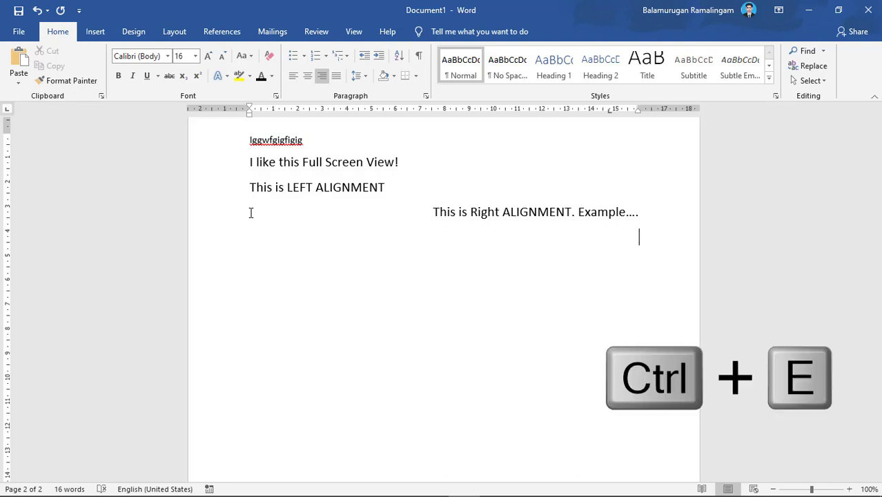
pyautogui.hotkey('ctrl', 'e')
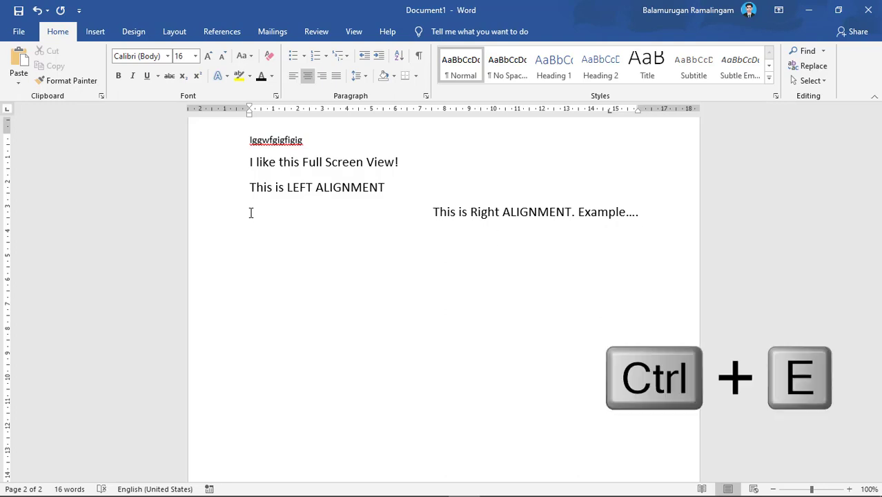
pyautogui.write('This is CENTER A')
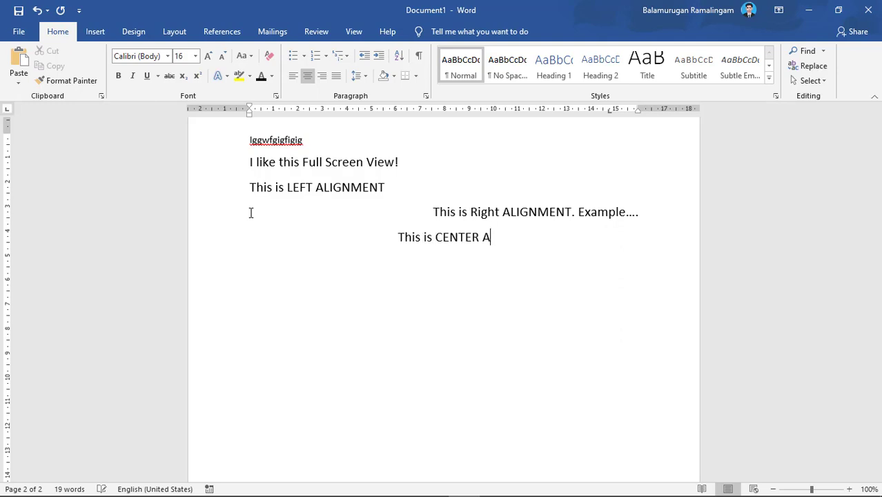
pyautogui.write('LIGNMENT')
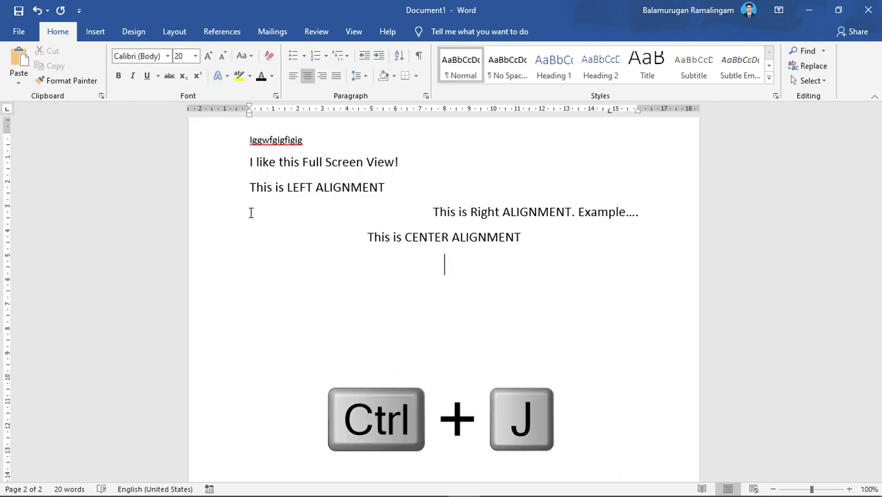
# - Start a bold, justified paragraph reading "This is JUSTIFY ALIGNMENT" below the centred line
pyautogui.hotkey('ctrl', 'j')
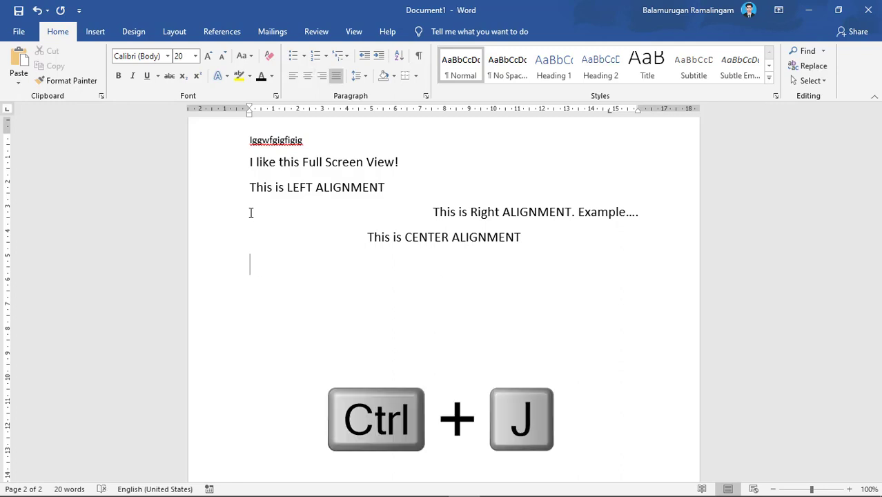
pyautogui.hotkey('ctrl', 'b')
pyautogui.write('This ')
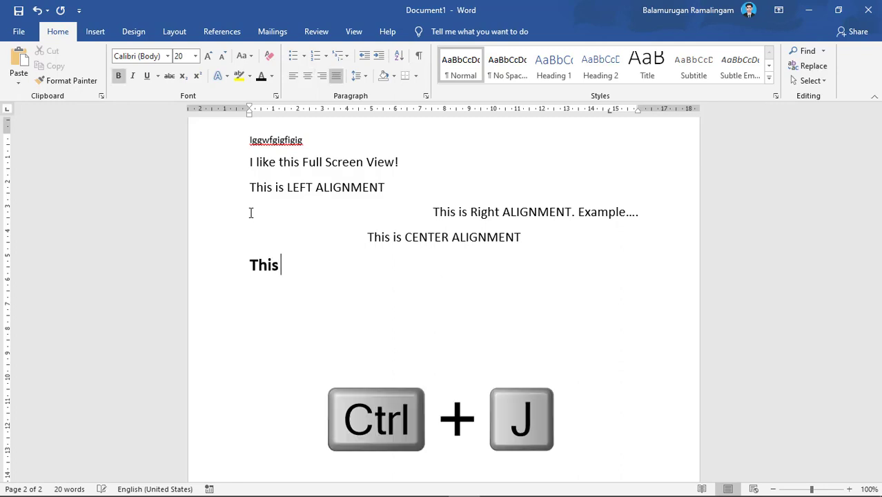
pyautogui.write('is JUSTI')
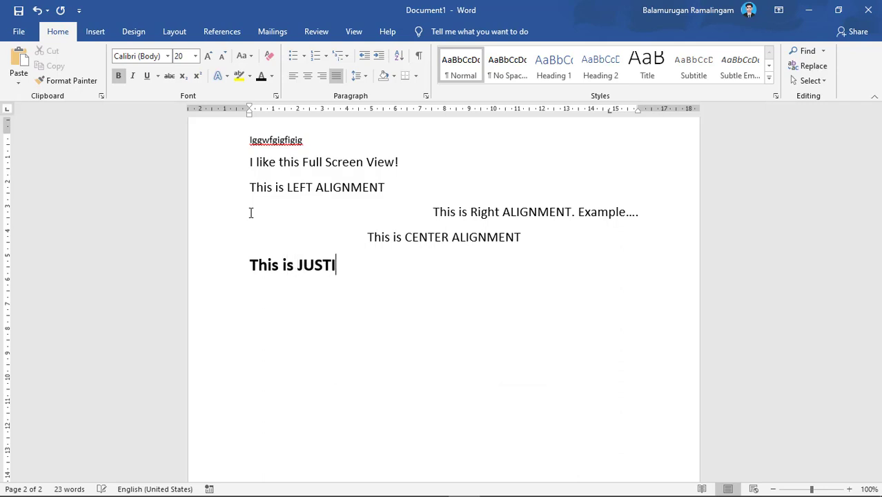
pyautogui.write('FY ALIGNMENT')
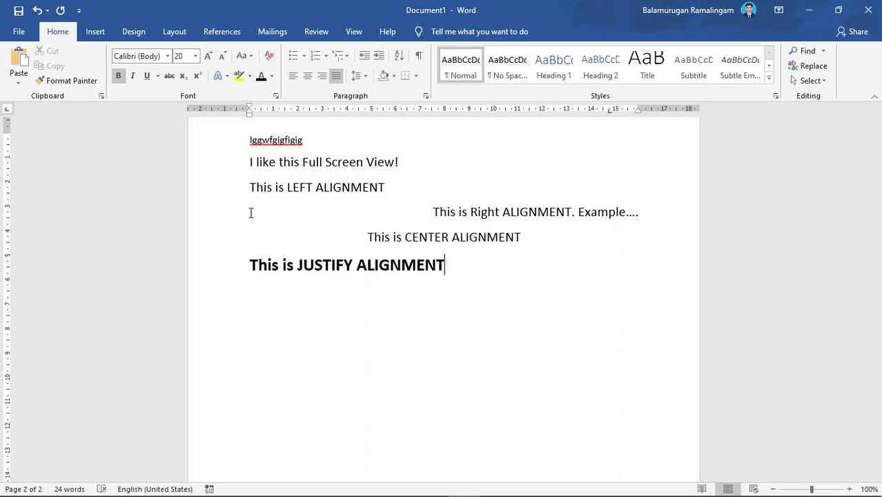
# - Extend the justified paragraph with "! It goes equally at both sides of the page."
pyautogui.write('! It goes')
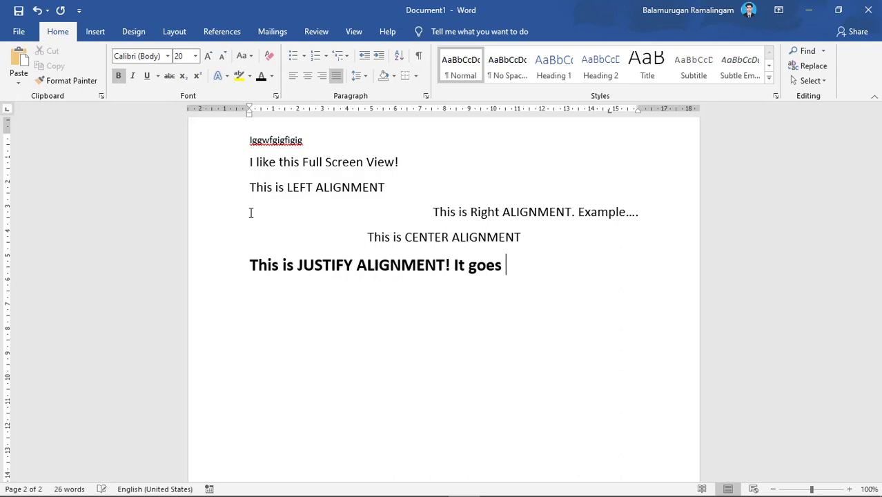
pyautogui.write('qaul')
pyautogui.press('BackSpace')
pyautogui.press('BackSpace')
pyautogui.press('BackSpace')
pyautogui.write('ua')
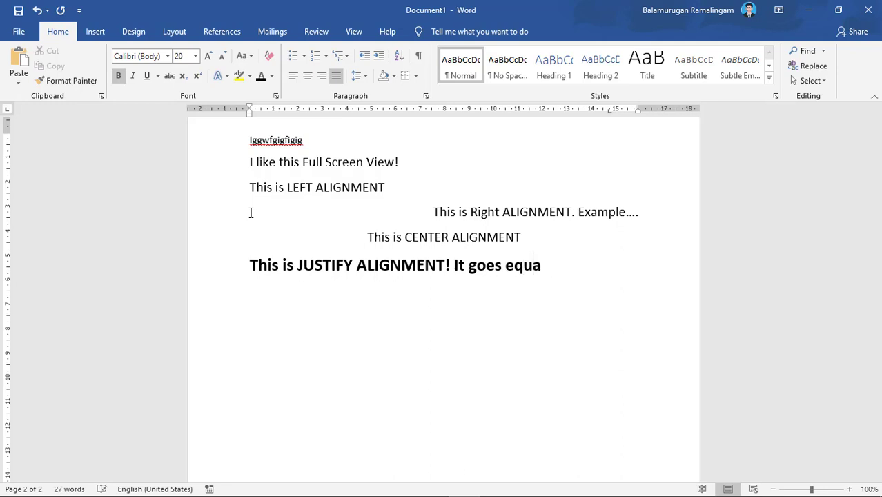
pyautogui.write('lly at both so')
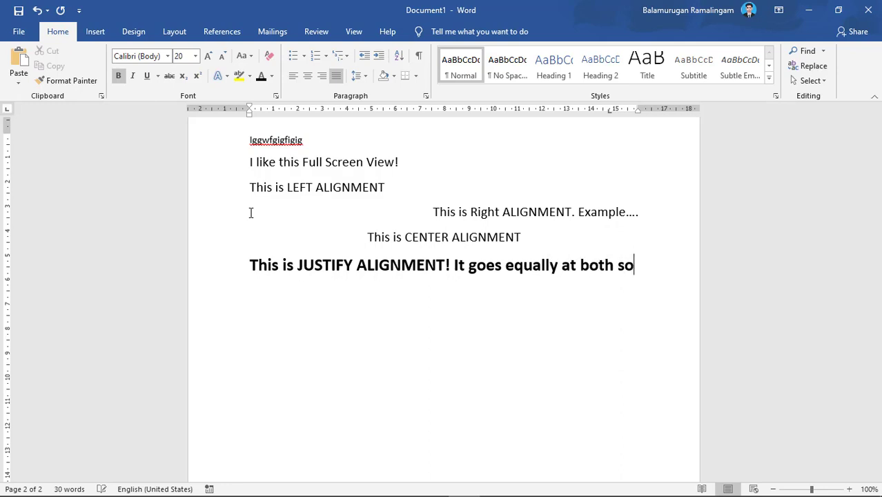
pyautogui.press('BackSpace')
pyautogui.write('ides od')
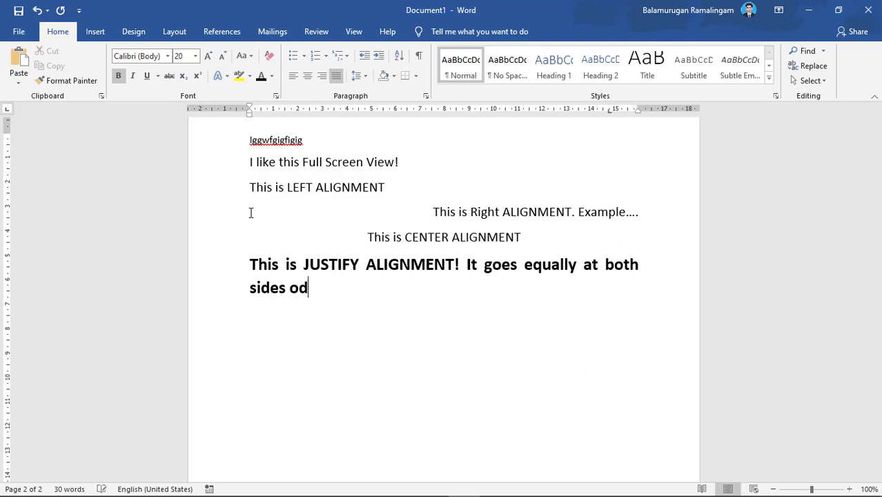
pyautogui.press('BackSpace')
pyautogui.write('f the pagw')
pyautogui.press('BackSpace')
pyautogui.write('e.')
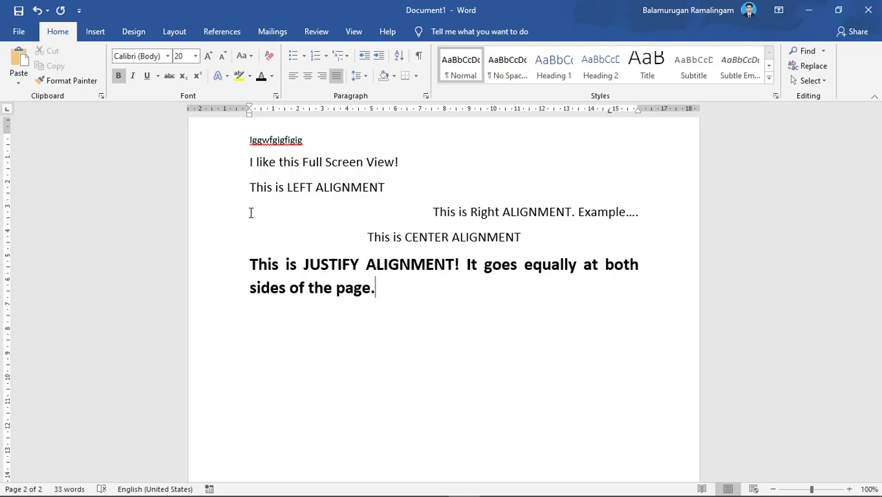
# - Delete the entire document content and enter the sample text "I am workif" followed by a row of commas
pyautogui.hotkey('ctrl', 'a')
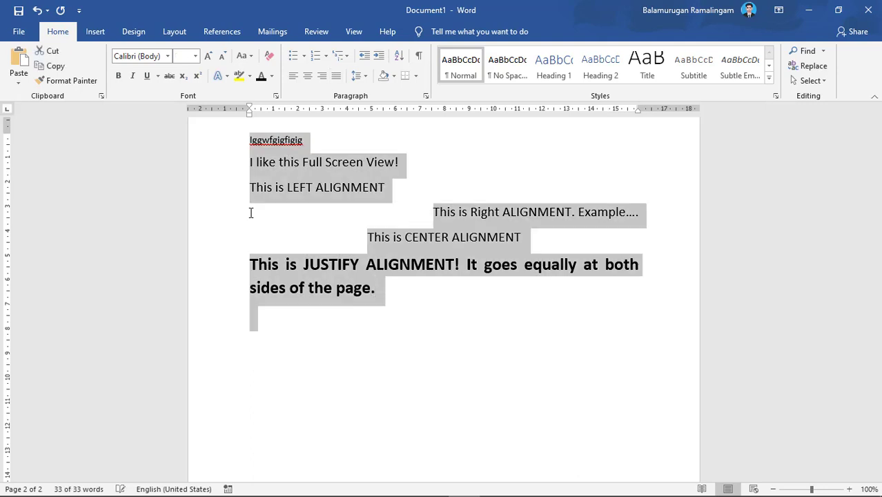
pyautogui.press('Delete')
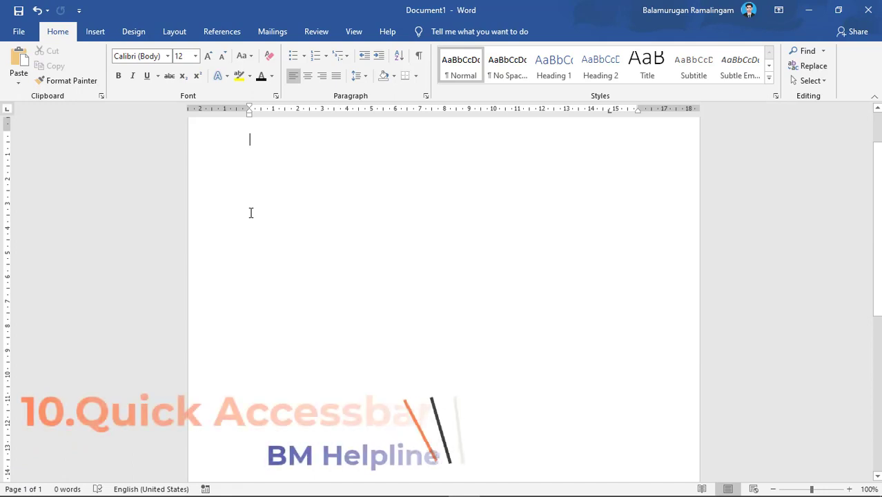
pyautogui.click(96, 32)
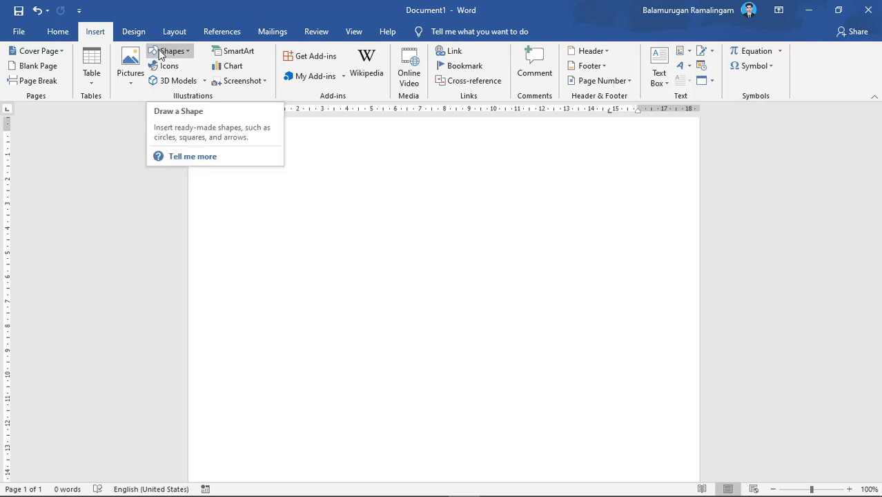
pyautogui.click(50, 33)
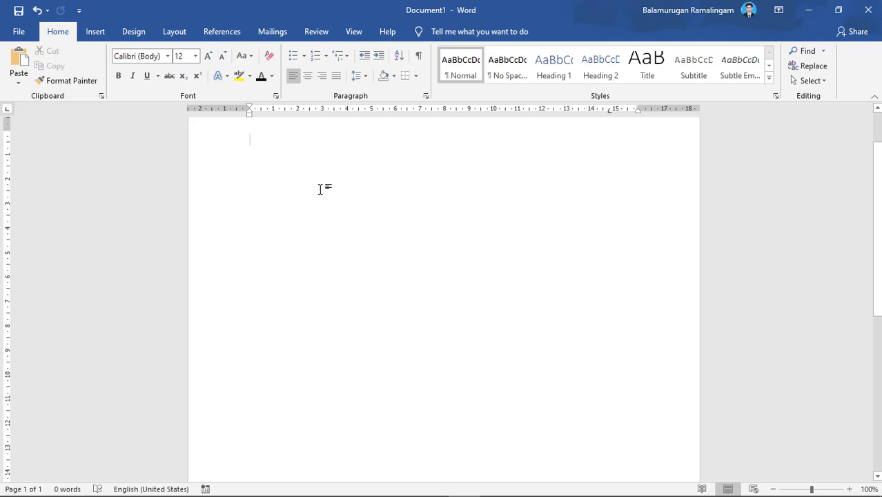
pyautogui.write('I am')
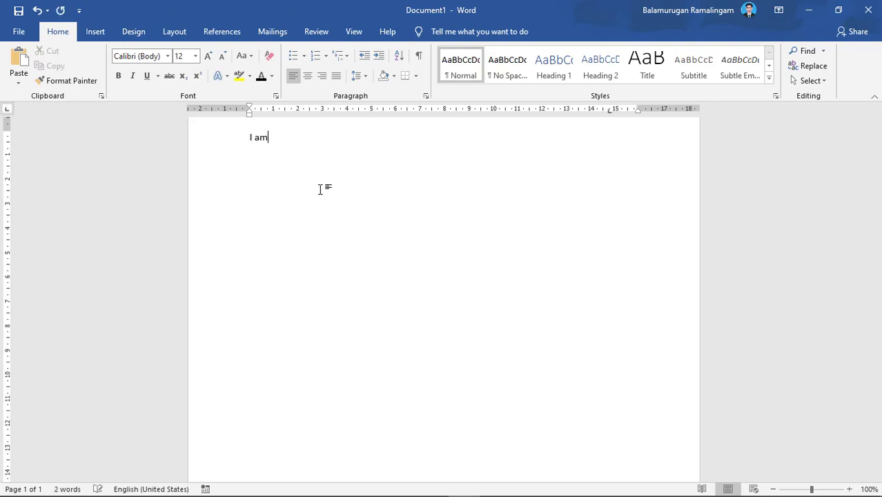
pyautogui.write(' workif,,,,,,,,,,,,,,,,,')
pyautogui.click(97, 32)
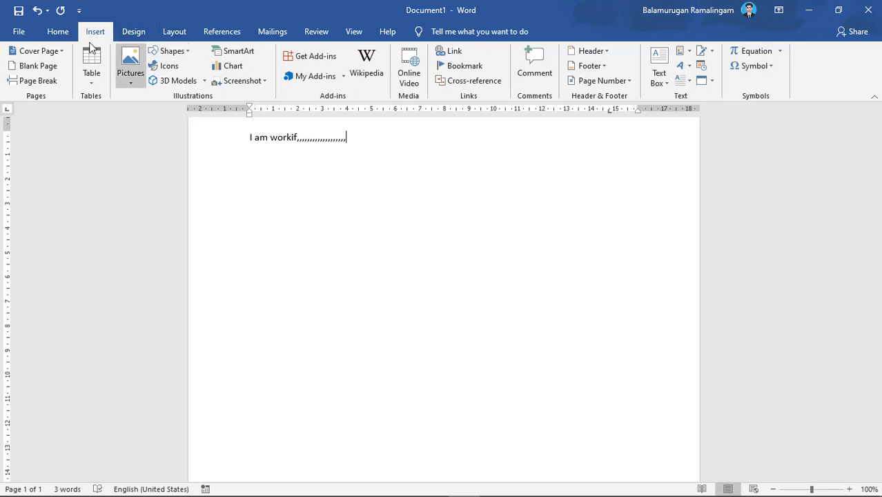
pyautogui.click(69, 35)
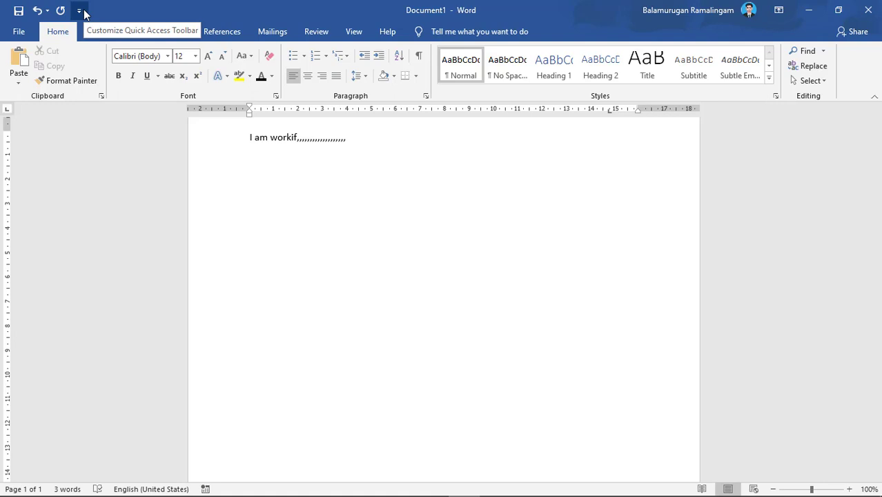
pyautogui.click(80, 11)
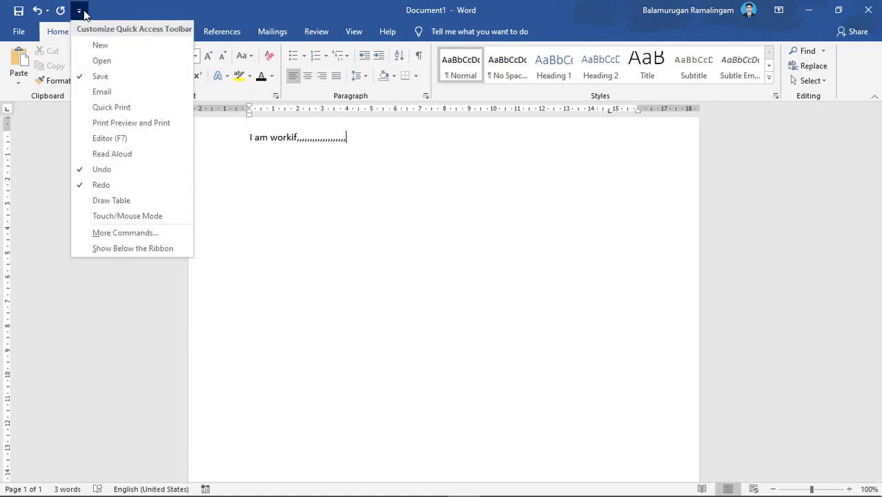
pyautogui.click(123, 235)
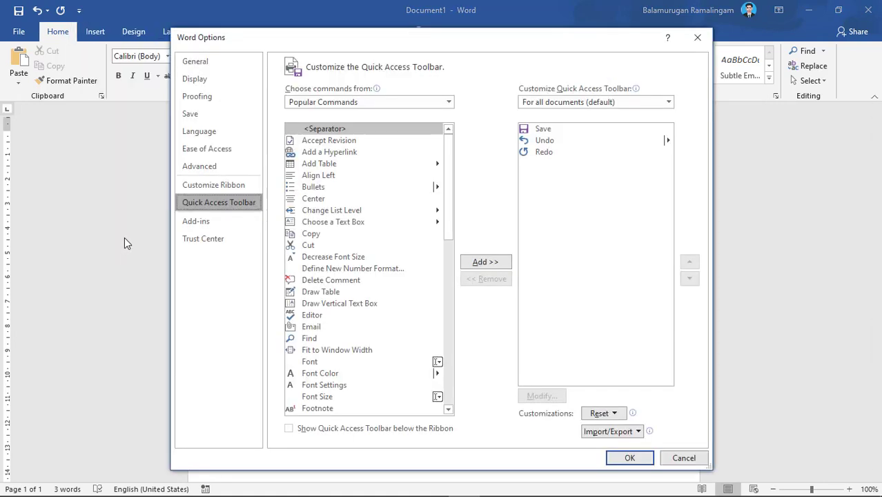
pyautogui.click(449, 103)
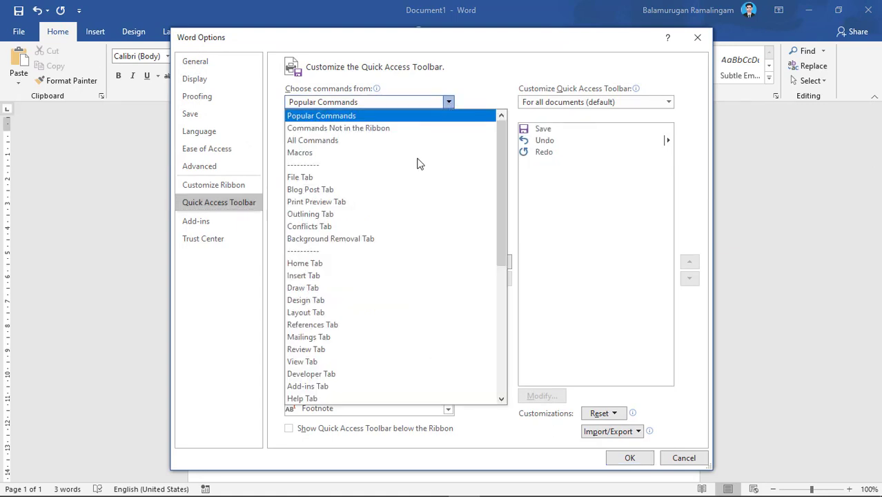
pyautogui.click(356, 282)
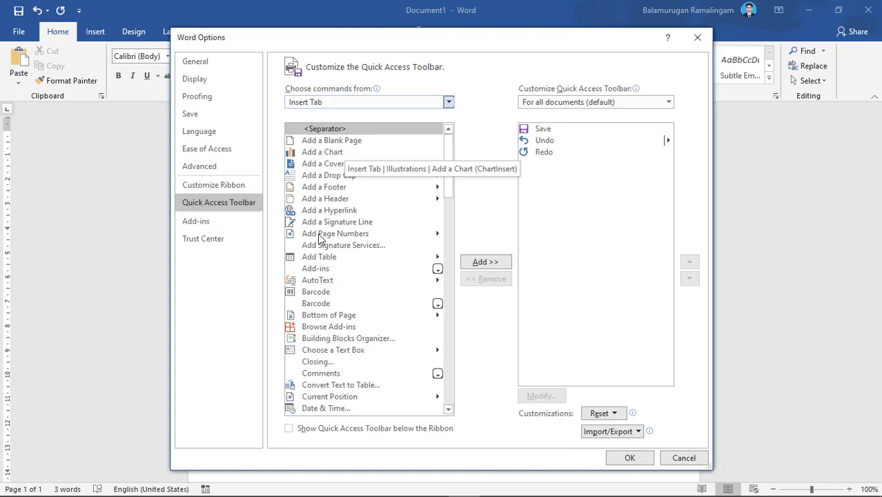
pyautogui.click(702, 43)
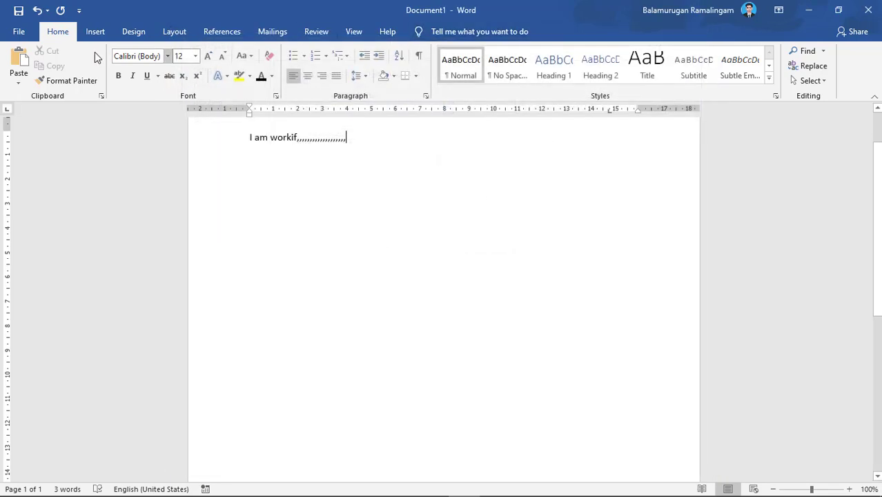
pyautogui.click(103, 33)
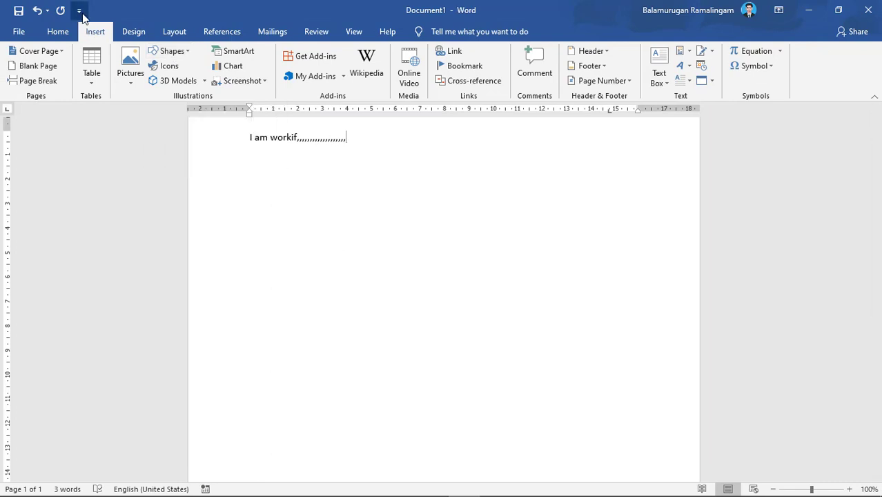
pyautogui.click(57, 32)
# - Add the Draw a Shape command from the Insert Tab commands to the Quick Access Toolbar for all documents
pyautogui.click(79, 10)
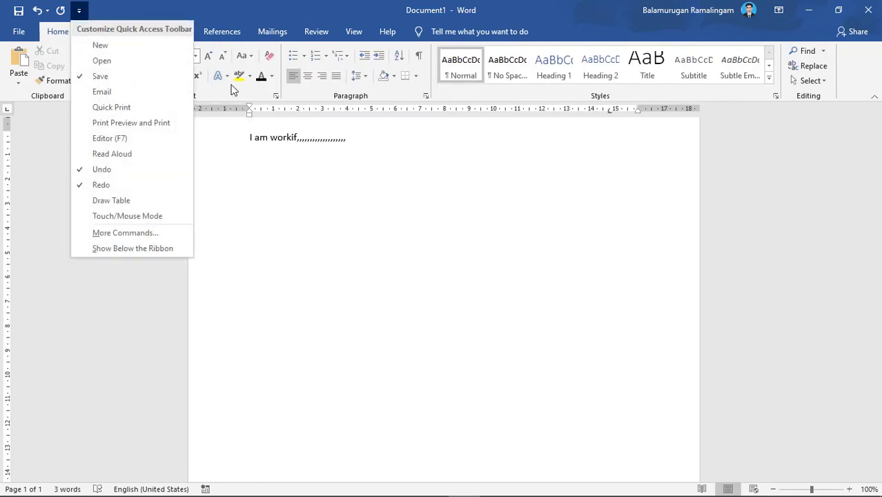
pyautogui.click(146, 235)
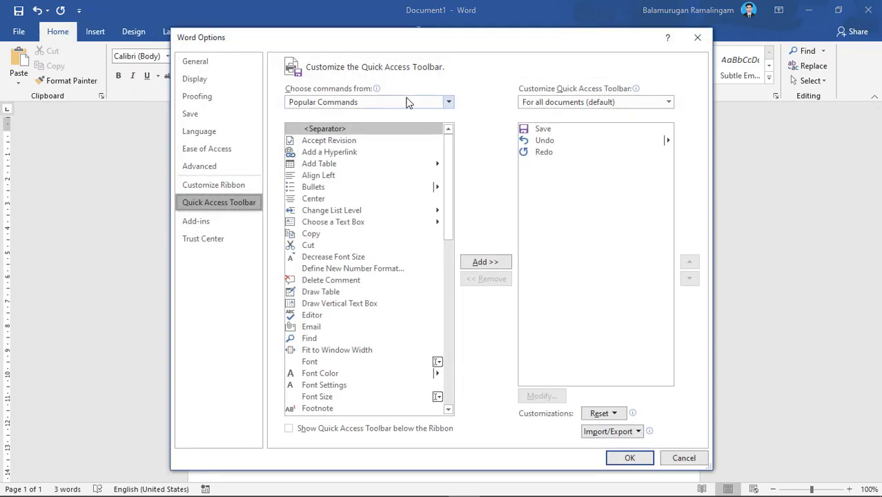
pyautogui.click(447, 102)
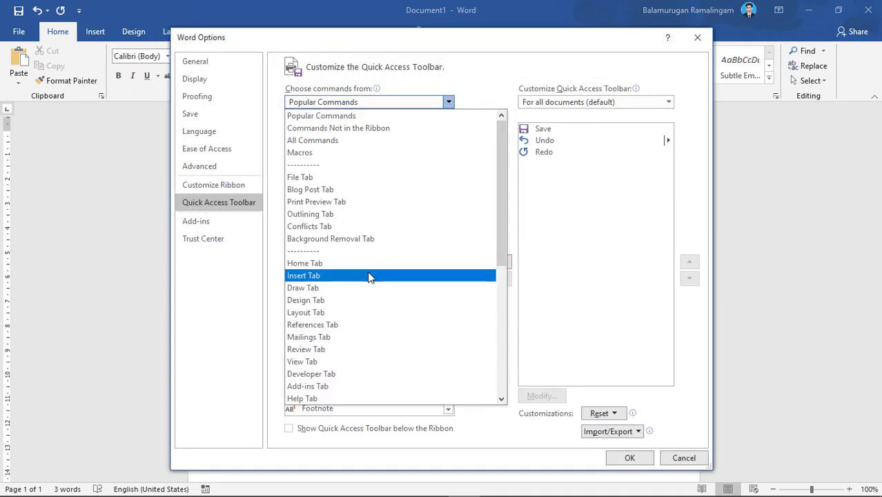
pyautogui.click(369, 276)
pyautogui.scroll(-1, 369, 276)
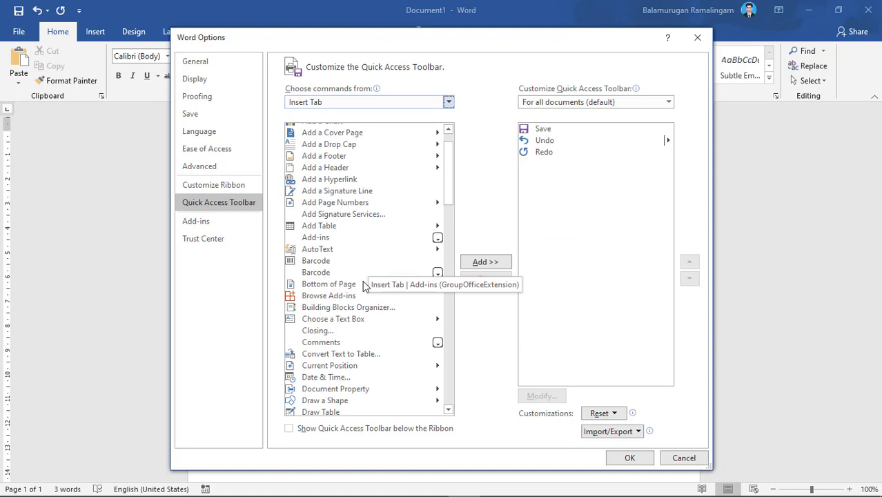
pyautogui.scroll(-1, 349, 324)
pyautogui.scroll(-2, 348, 324)
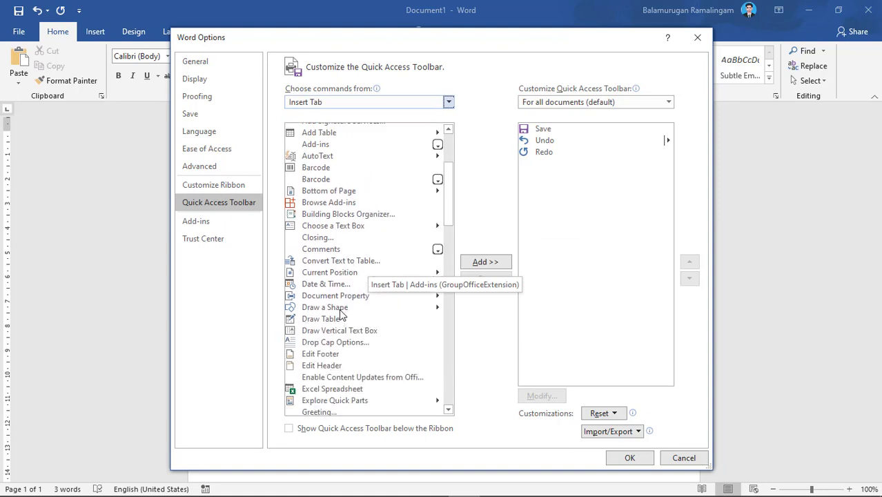
pyautogui.click(340, 311)
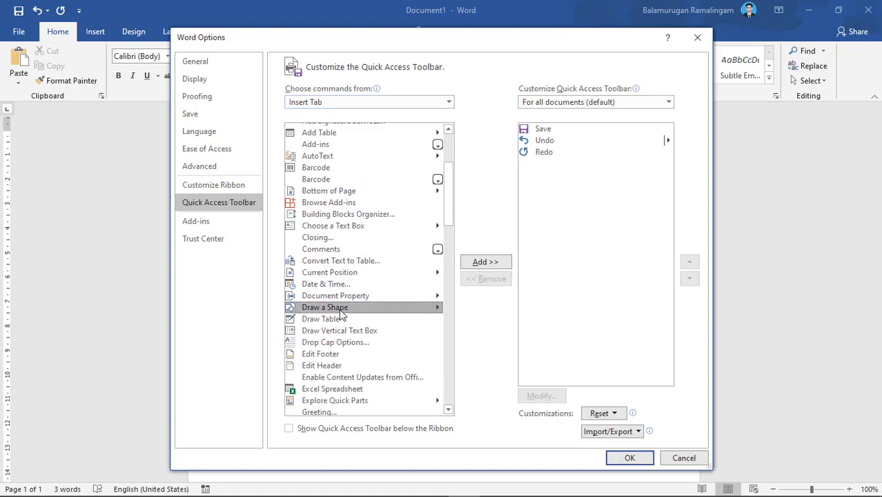
pyautogui.click(467, 266)
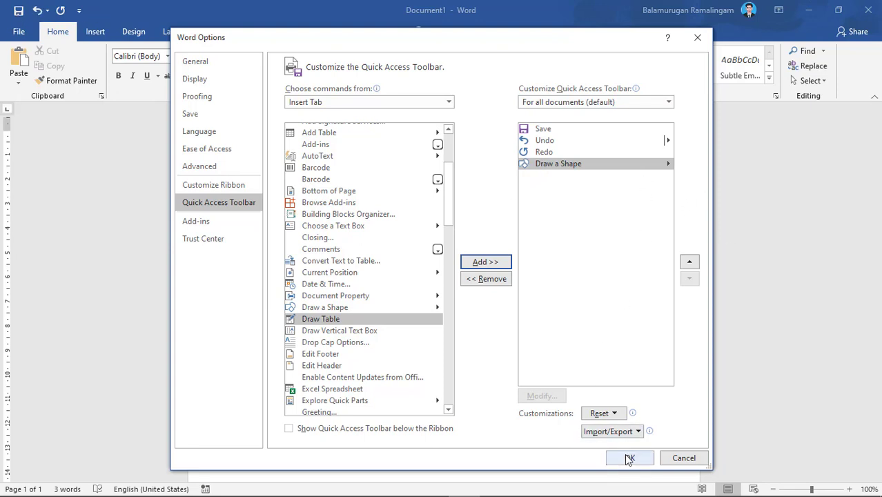
pyautogui.click(629, 459)
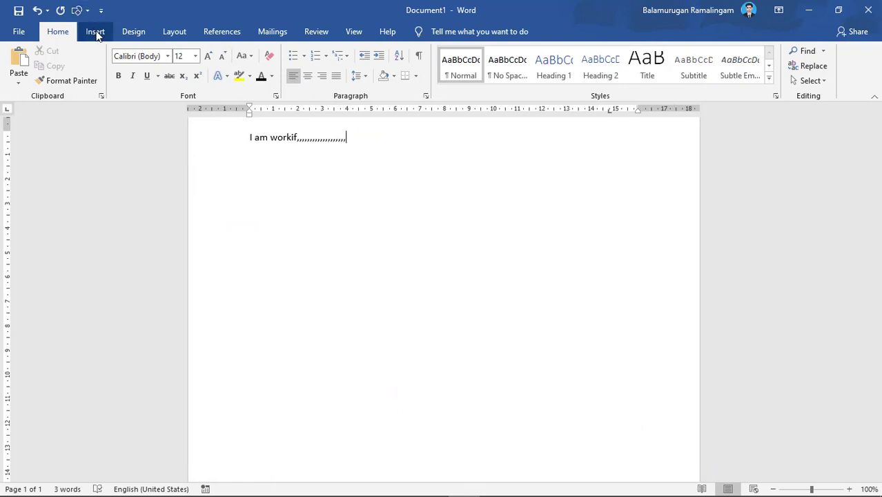
# - Add a new line after the sample text and draw a circle about 8.33 cm across below it
pyautogui.press('Return')
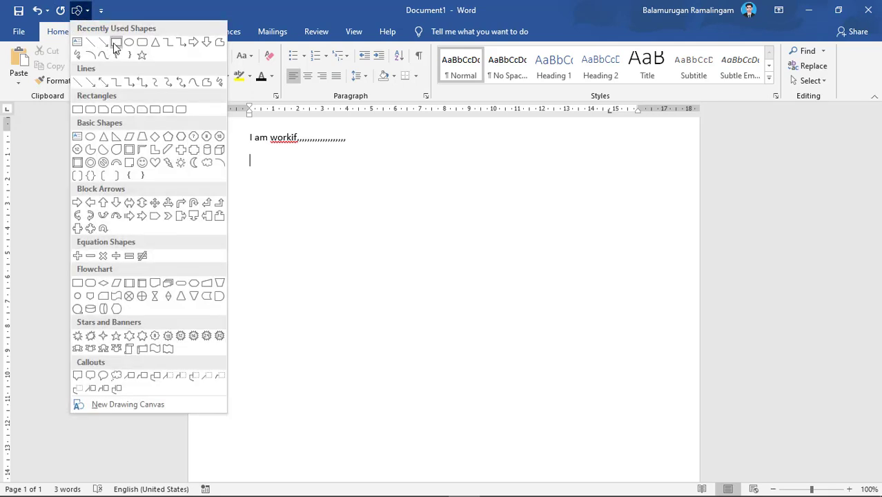
pyautogui.click(116, 40)
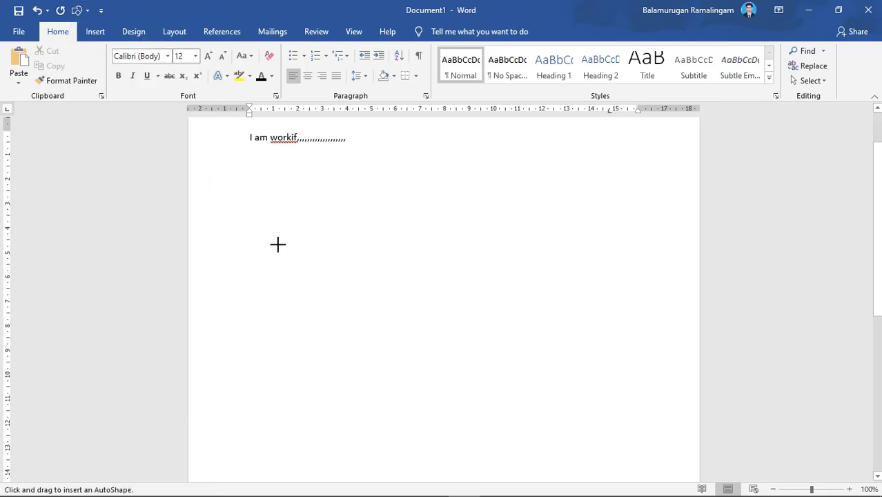
pyautogui.moveTo(278, 244)
pyautogui.mouseDown()
pyautogui.moveTo(524, 410)
pyautogui.moveTo(482, 350)
pyautogui.mouseUp()
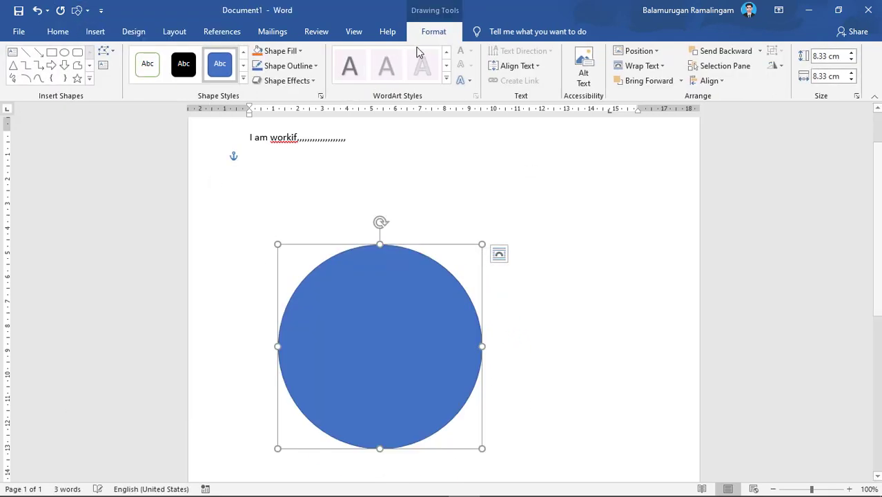
# - Fill the circle with light green and remove its outline
pyautogui.click(300, 51)
pyautogui.click(354, 87)
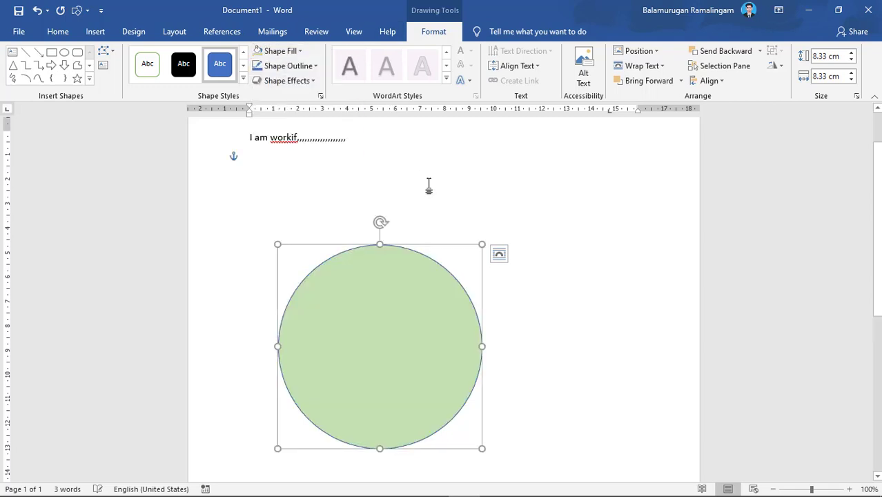
pyautogui.click(294, 66)
pyautogui.click(284, 179)
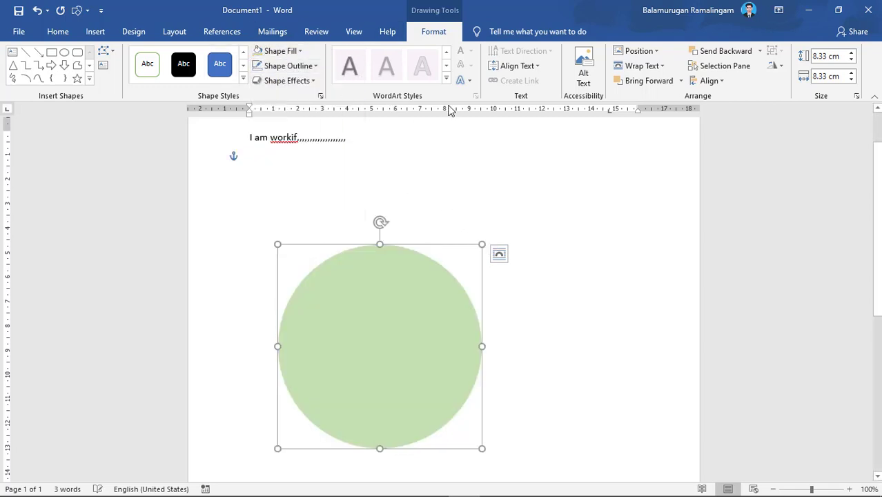
# - Move the circle closer to the sample text and shrink it proportionally to about 5.61 cm across
pyautogui.moveTo(382, 274); pyautogui.dragTo(416, 215)
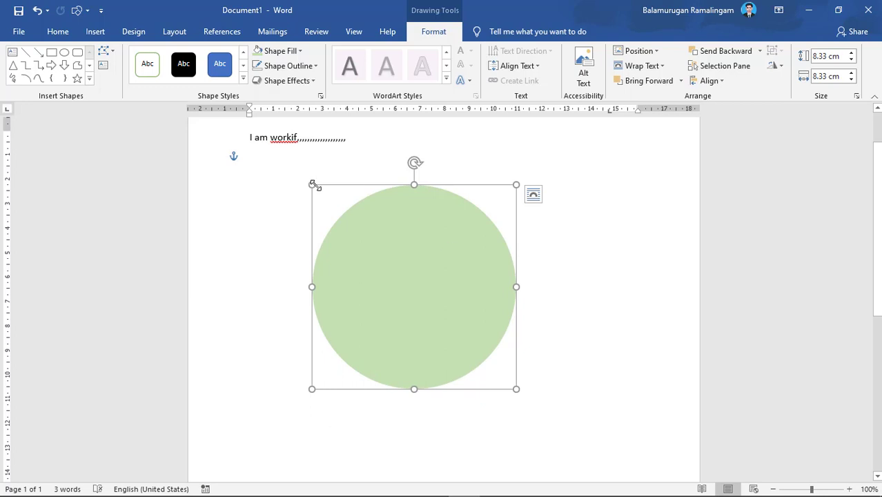
pyautogui.moveTo(312, 185); pyautogui.dragTo(448, 228)
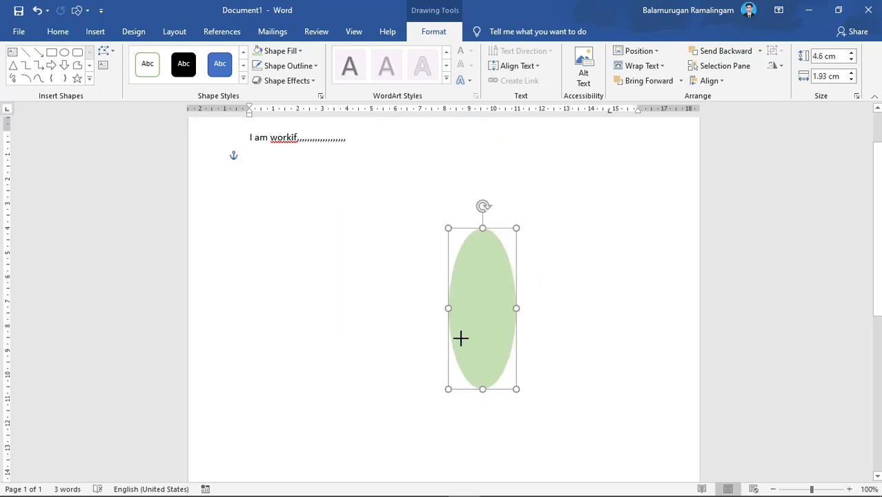
pyautogui.hotkey('ctrl', 'z')
pyautogui.hotkey('ctrl', 'z')
pyautogui.hotkey('ctrl', 'z')
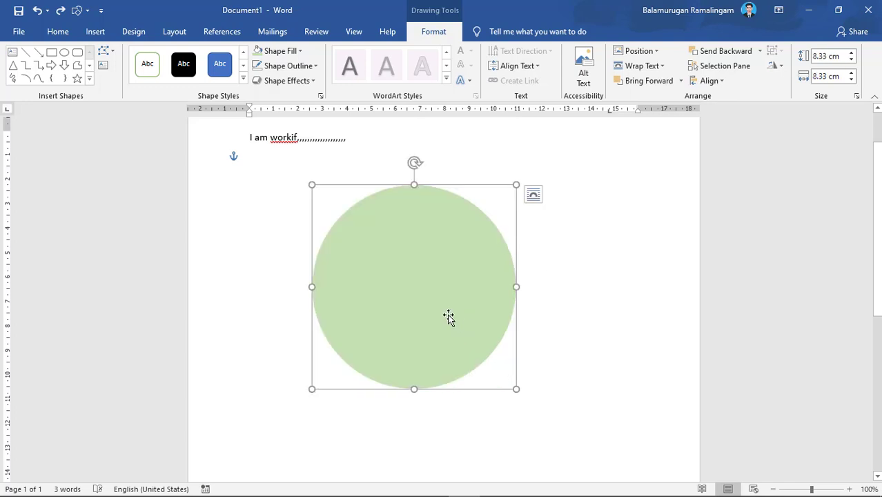
pyautogui.moveTo(312, 184); pyautogui.dragTo(379, 251)
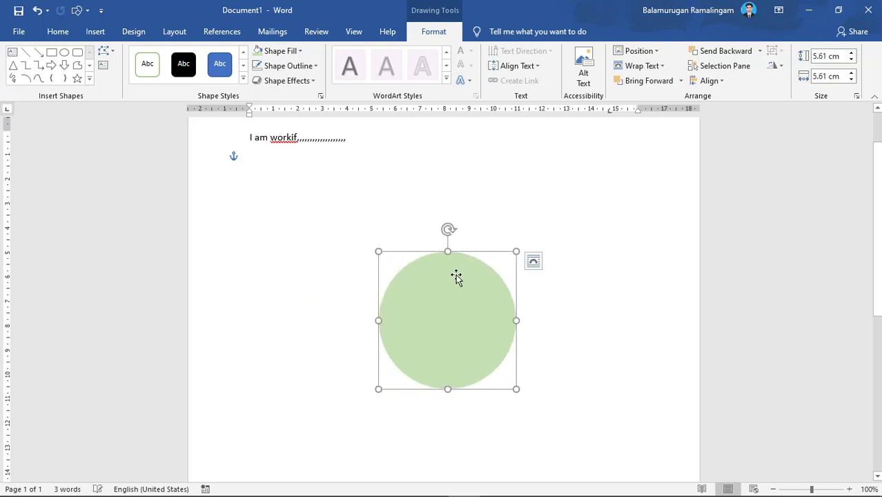